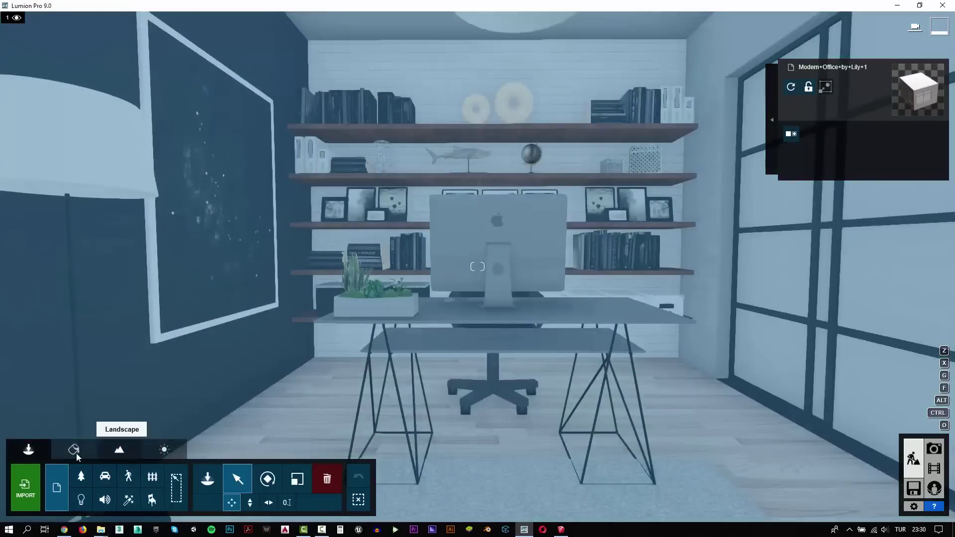
Step: Frame the desk and bookshelves frontally with the galaxy artwork and large window in view, and store the camera as photo 1
left_click(76, 454)
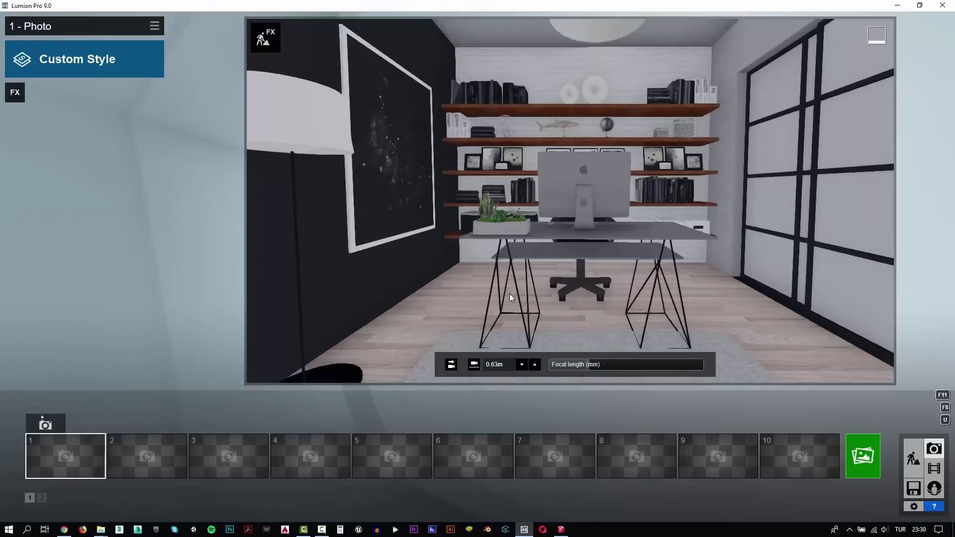
right_click_drag(520, 217, 534, 198)
key("w")
key("d")
key("q")
key("e")
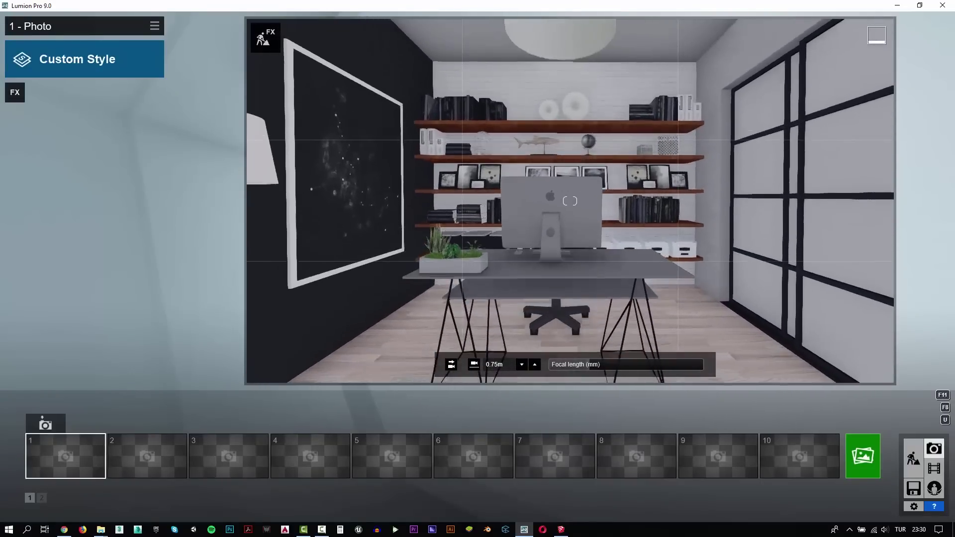
key("a")
key("d")
key("a")
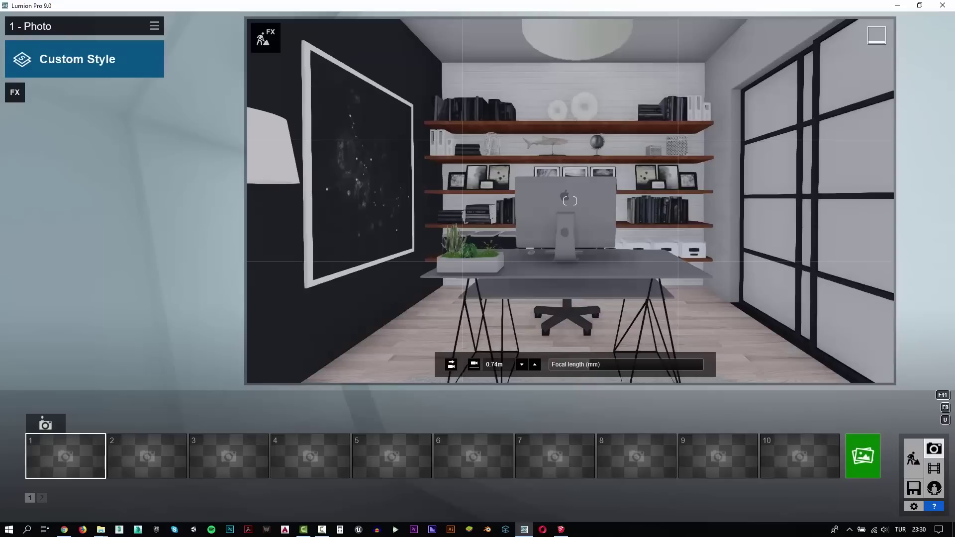
left_click(45, 424)
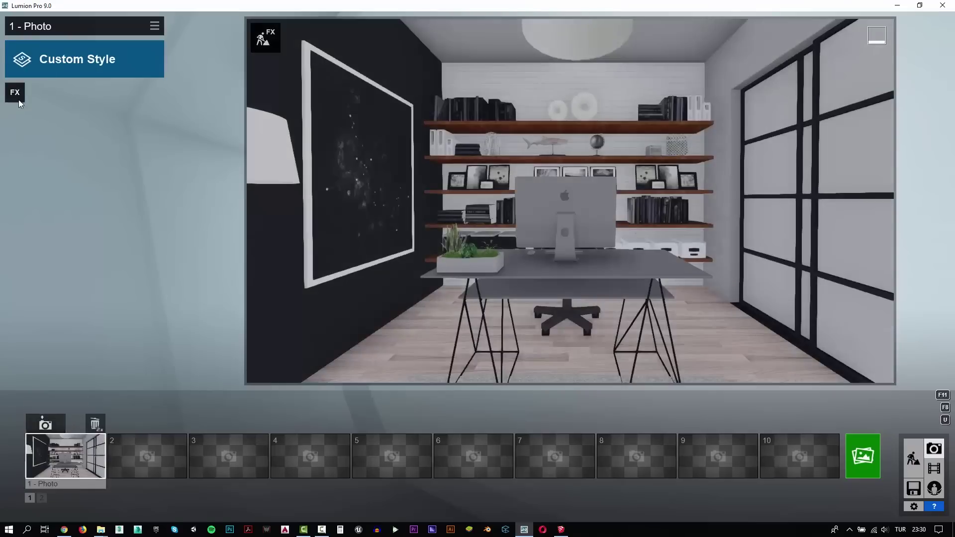
Step: Add the 2-Point Perspective effect to the photo, switch it on, and apply the Interior style
left_click(15, 92)
left_click(293, 90)
left_click(607, 174)
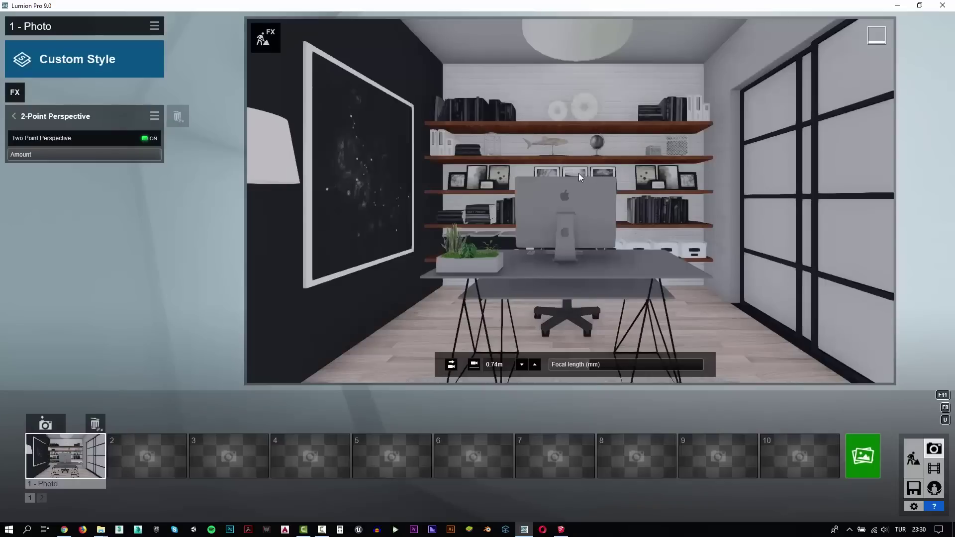
left_click(94, 66)
left_click(596, 172)
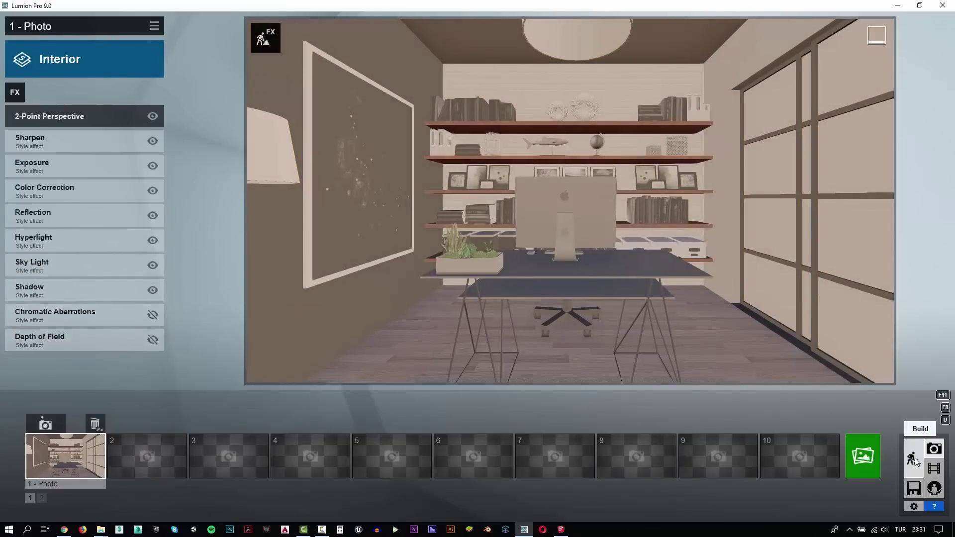
Step: Assign the Glass material to the large window's Translucent_Glass_Gray panes and save the material change
left_click(913, 458)
left_click(760, 302)
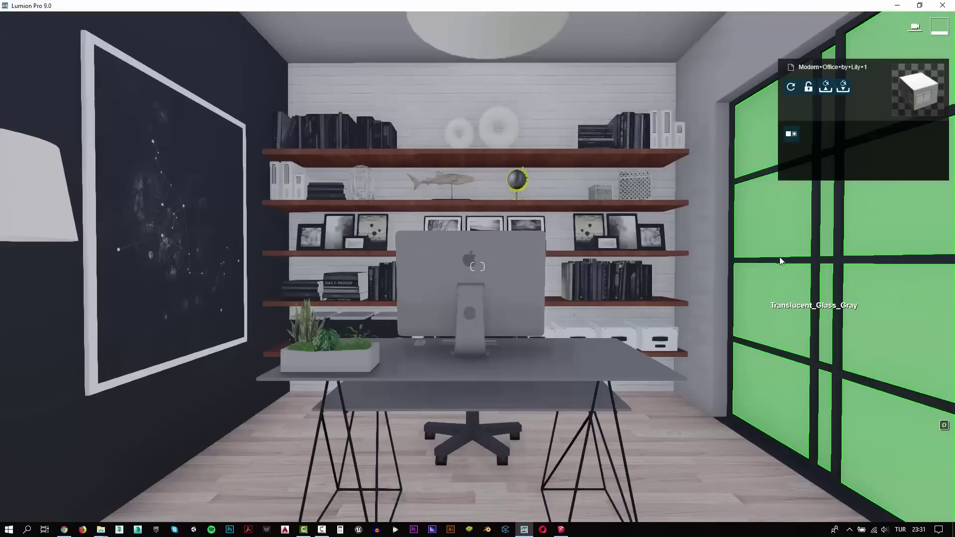
left_click(774, 306)
left_click(174, 263)
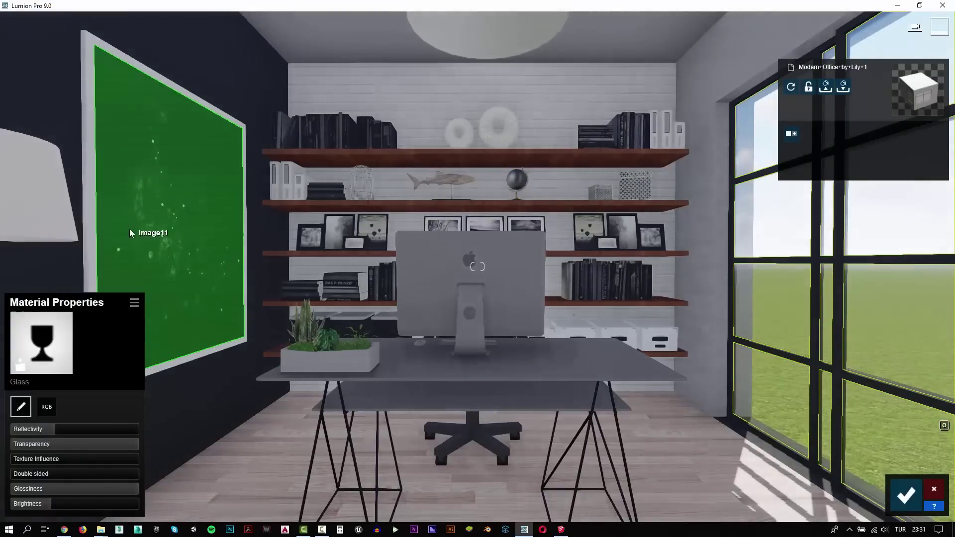
left_click(906, 495)
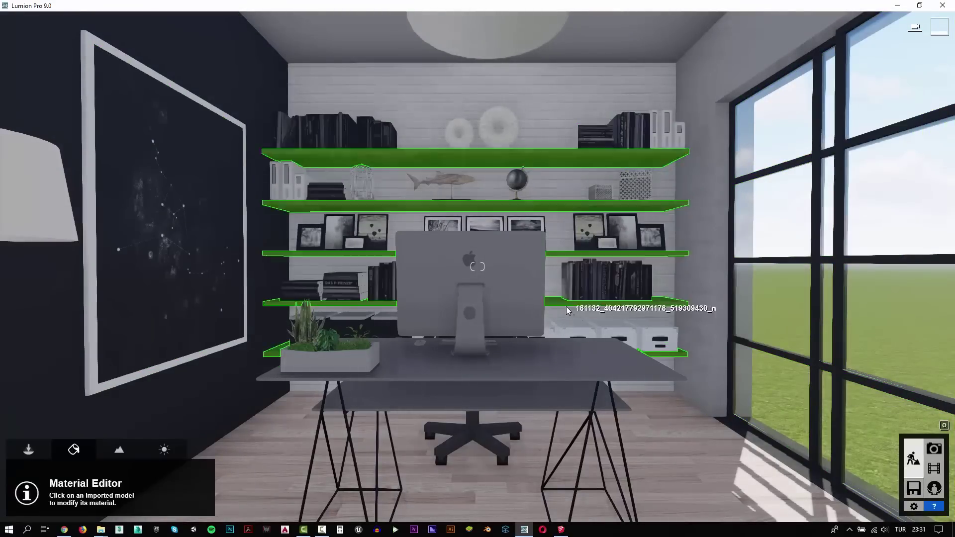
Step: Add the Real Skies effect to the photo and raise its heading slightly above the middle so sunlight enters the room
left_click(934, 449)
left_click(17, 91)
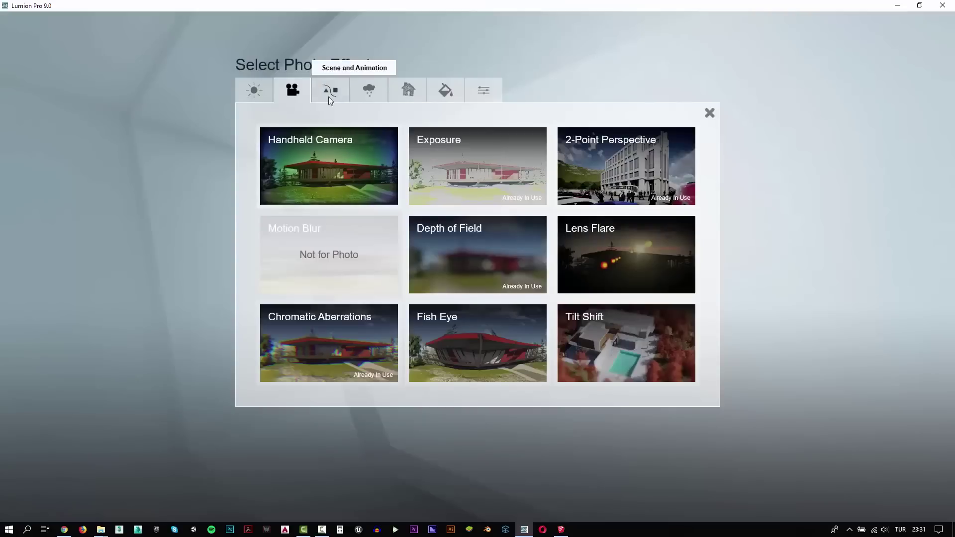
left_click(368, 90)
left_click(358, 190)
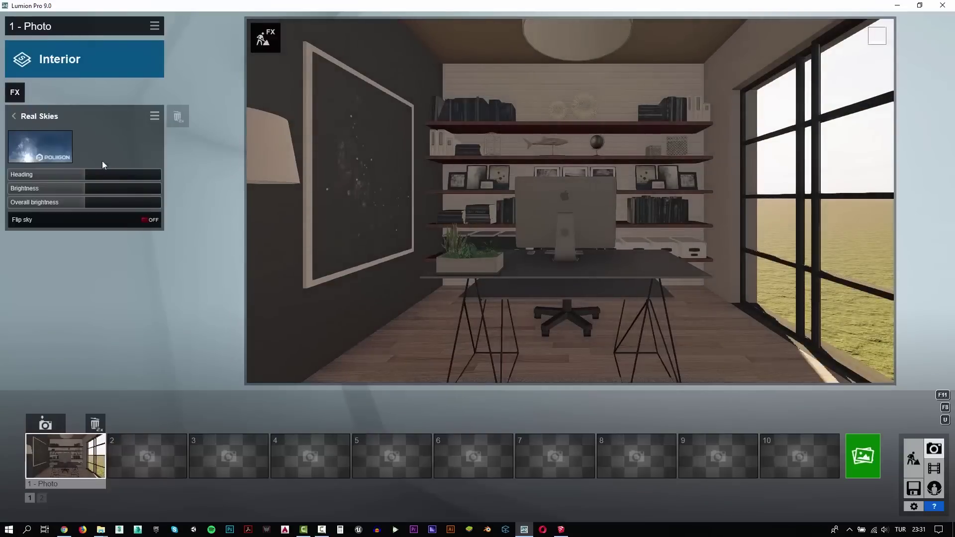
left_click_drag(105, 175, 105, 175)
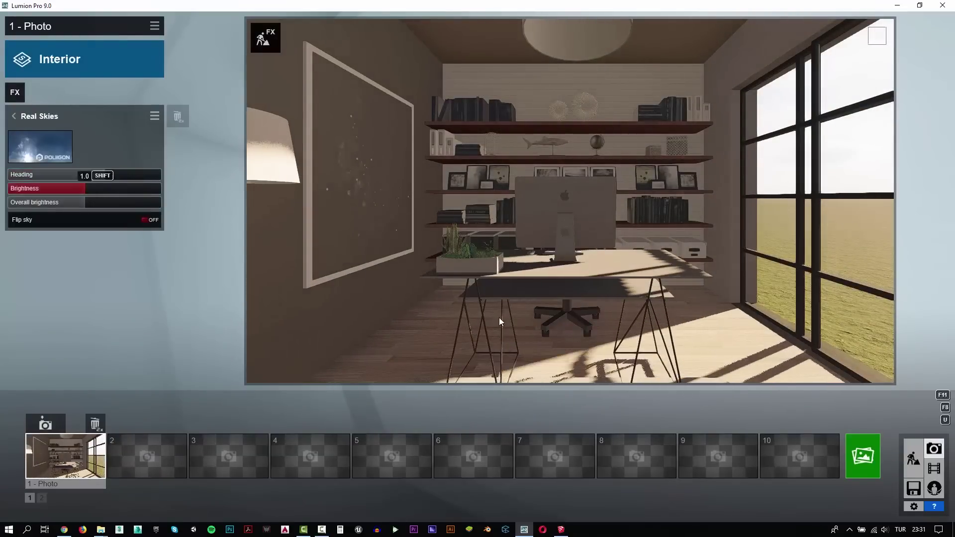
Step: Render the current photo as a 1920x1080 JPG named 1 in the Video_181_Modern_Home_Office folder
left_click(861, 457)
left_click(351, 398)
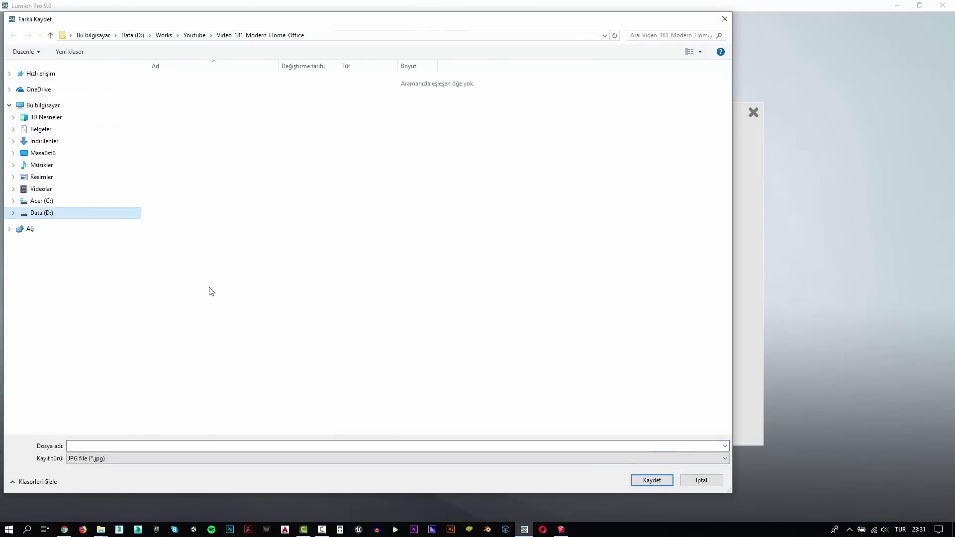
left_click(217, 446)
type("1")
key("Return")
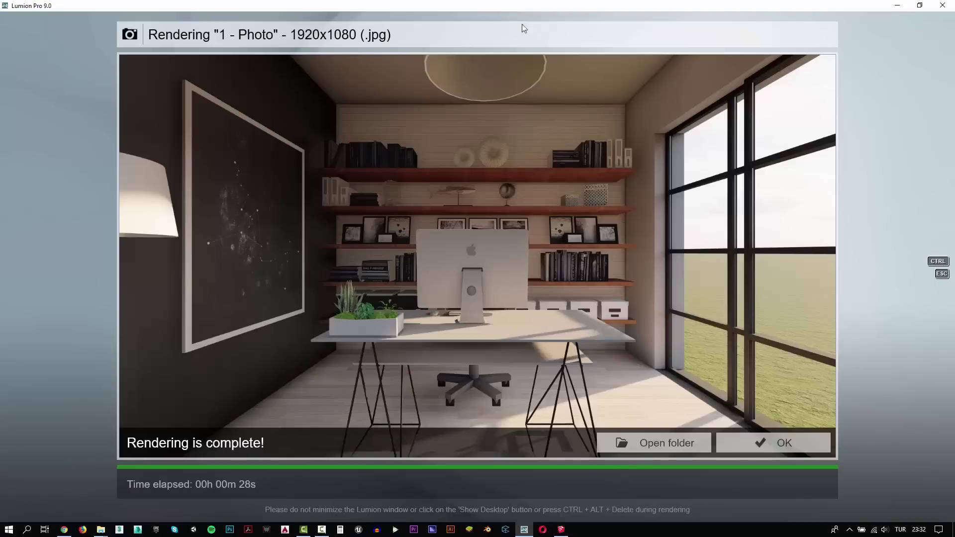
left_click(782, 444)
Step: Enable the landscape grass outside the office, increase the grass height, and check it in the photo
left_click(914, 459)
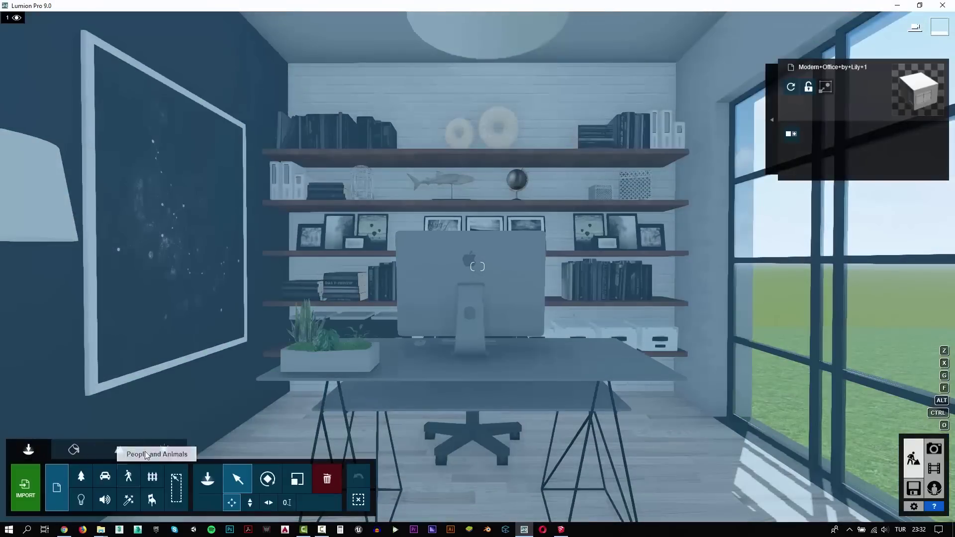
left_click(122, 451)
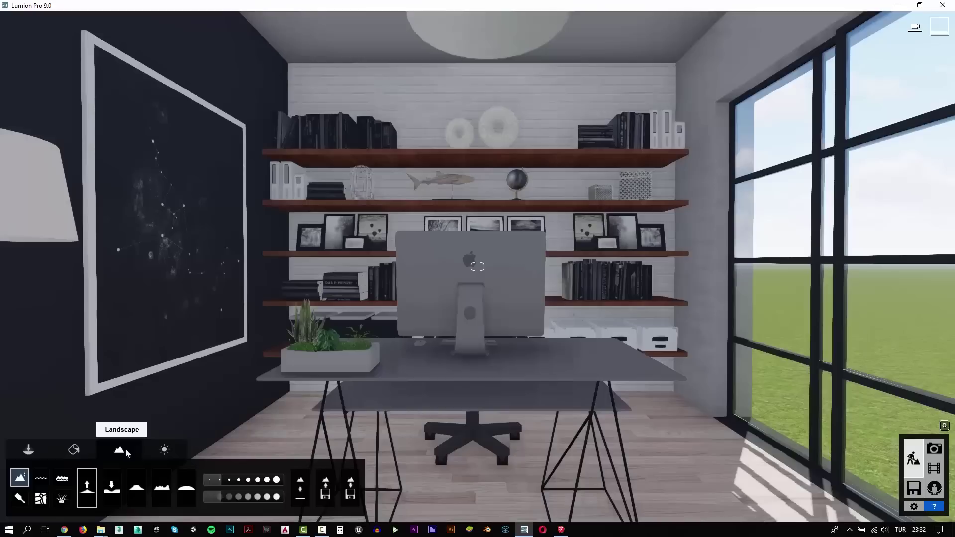
left_click(62, 503)
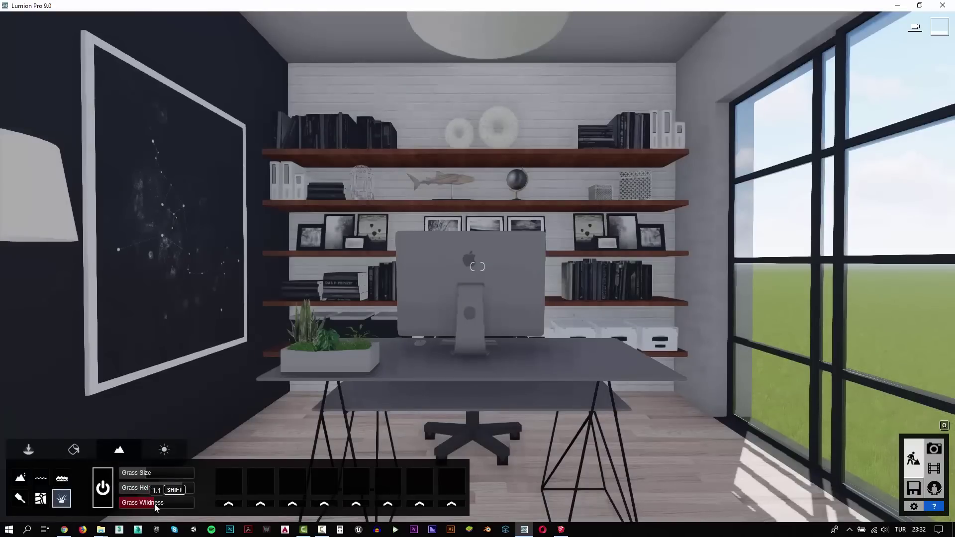
left_click(933, 448)
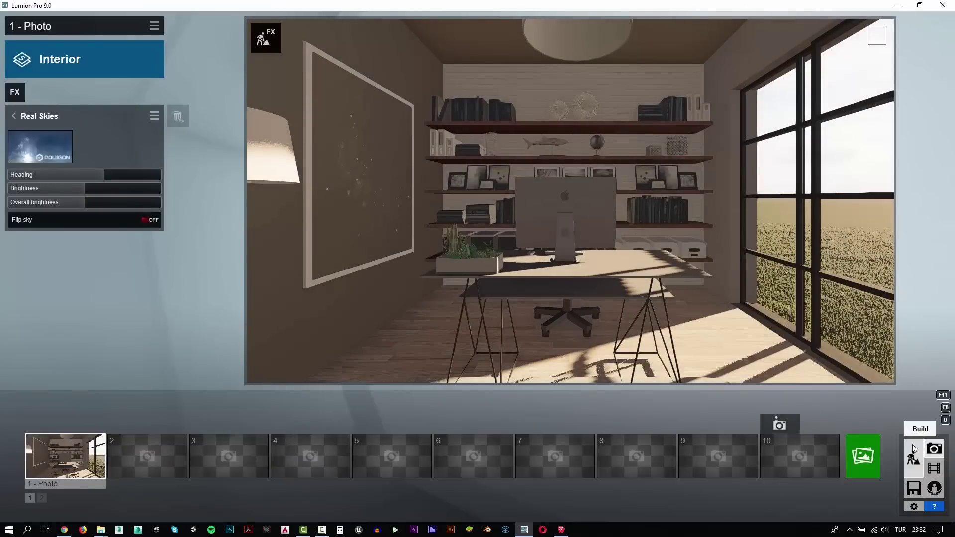
Step: Search the Nature library for "hq" and place a tall multi-trunk tree on the grass outside the large window
left_click(912, 452)
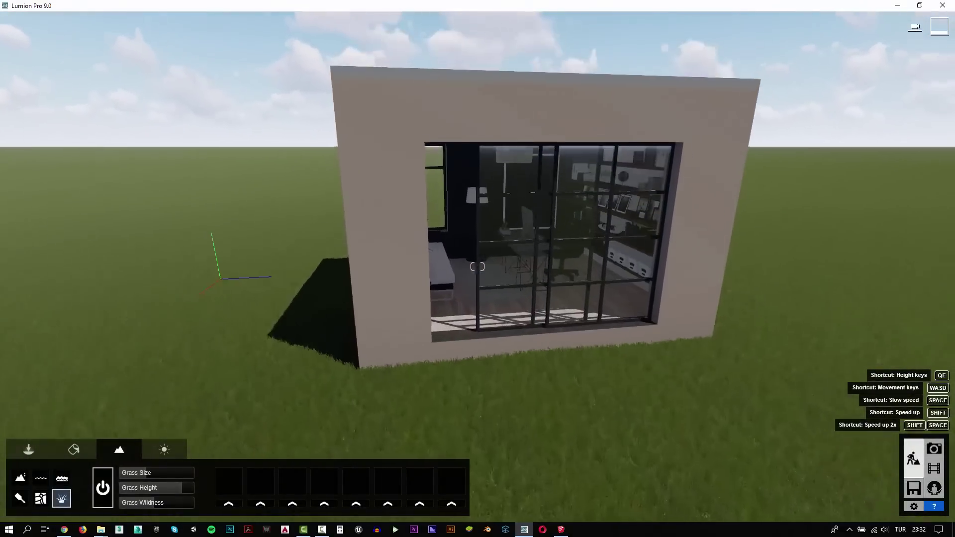
key("a")
right_click_drag(478, 266, 698, 322)
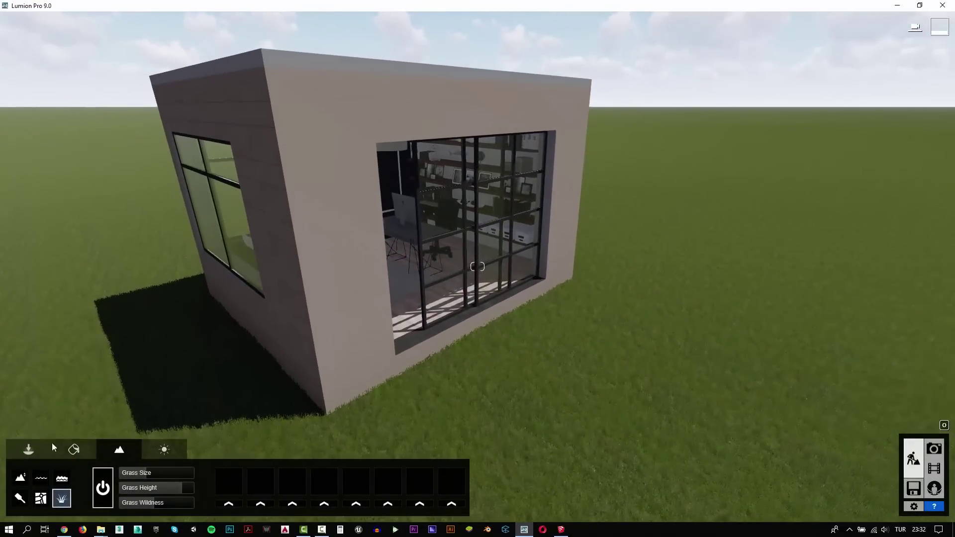
left_click(36, 449)
left_click(81, 482)
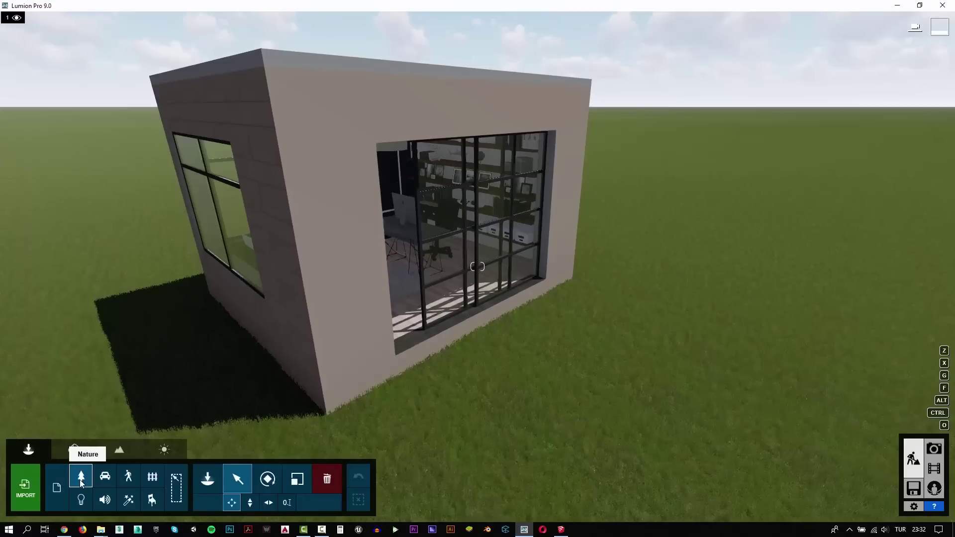
left_click(211, 483)
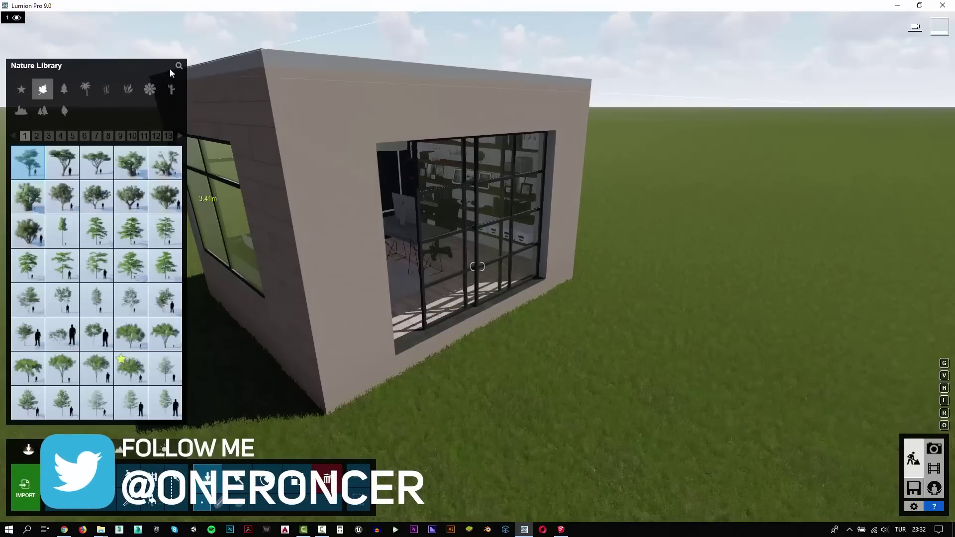
left_click(178, 68)
type("h")
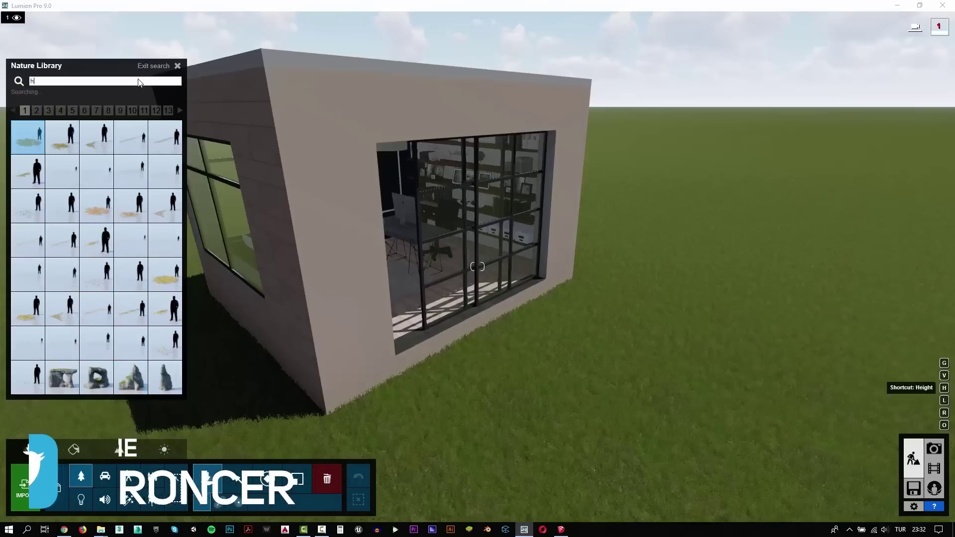
type("q")
mouse_move(161, 311)
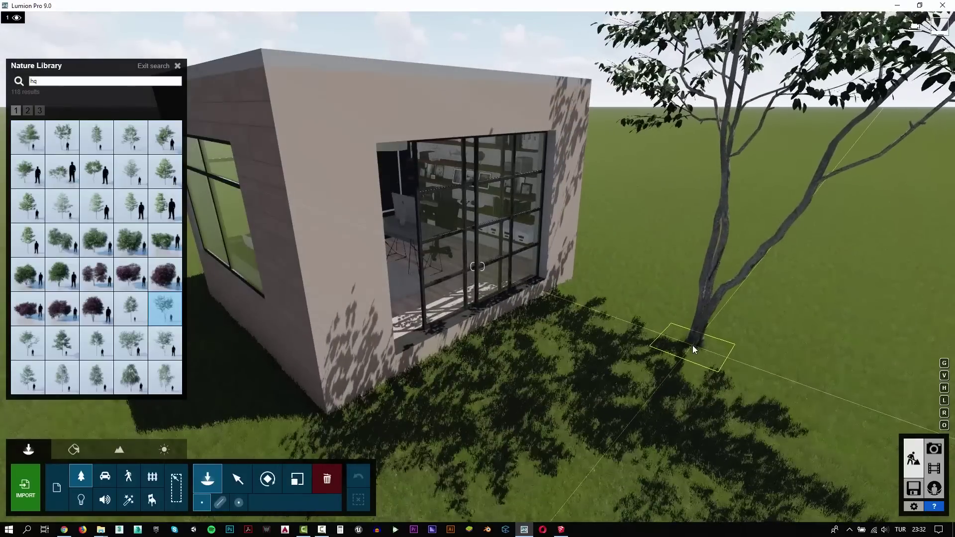
left_click(697, 337)
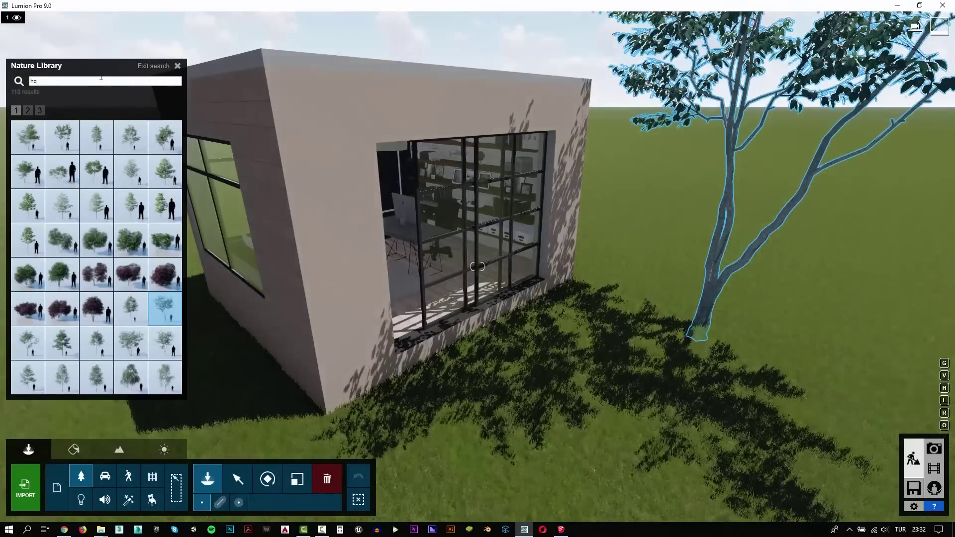
Step: Place two MountainMaple-S3 HQ trees on the grass in front of the office's large window
left_click(27, 111)
left_click(39, 111)
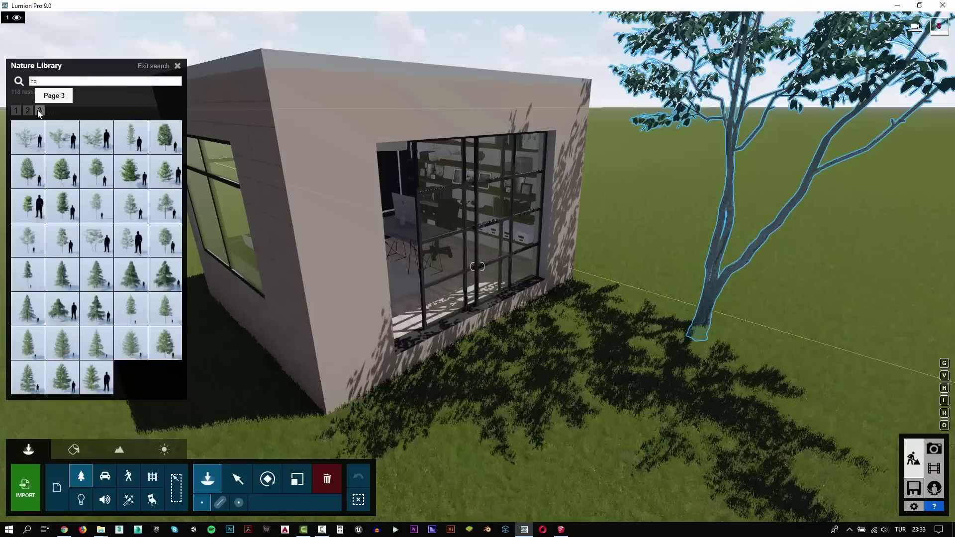
left_click(61, 136)
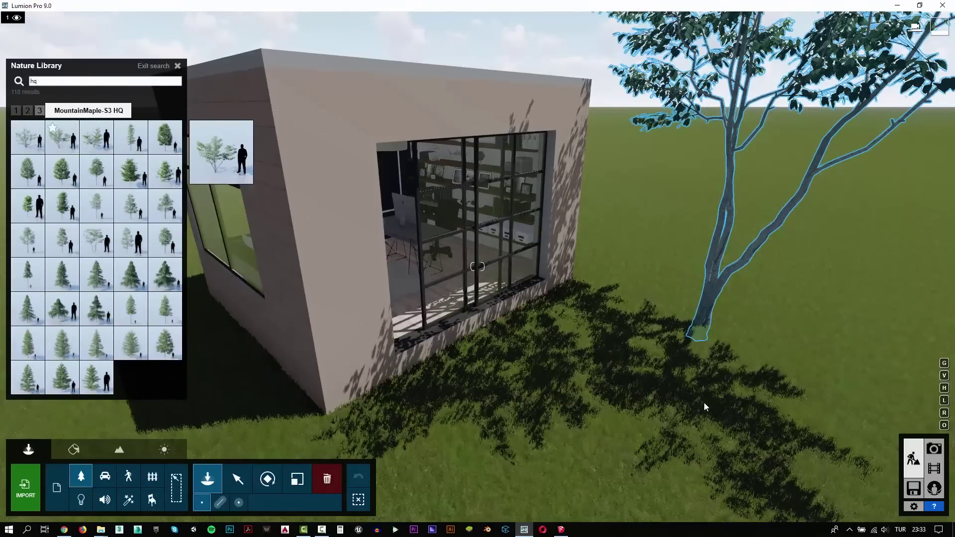
left_click(674, 371)
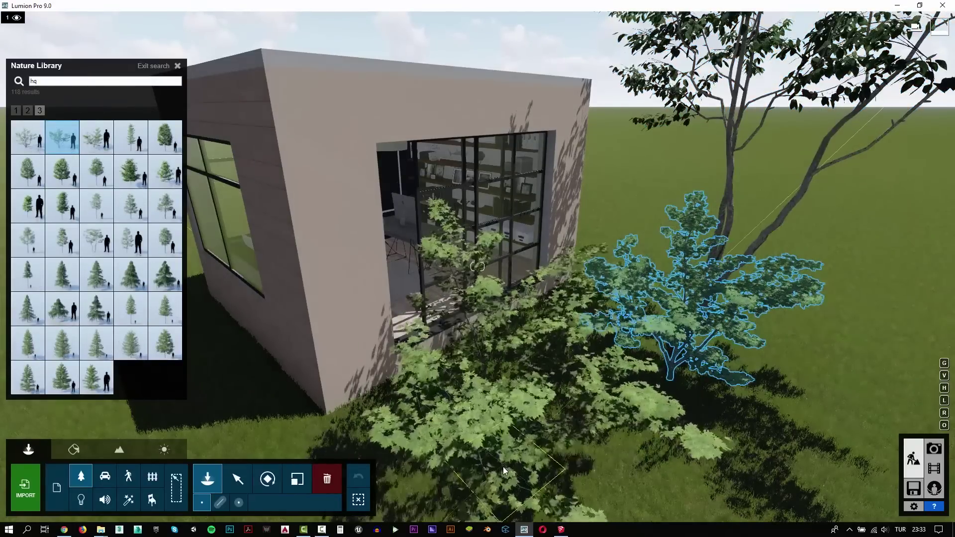
left_click(502, 467)
Step: Place several TreeCluster2 Pine Circle M-RT clusters in the distance facing the large window and return to the photo
key("s")
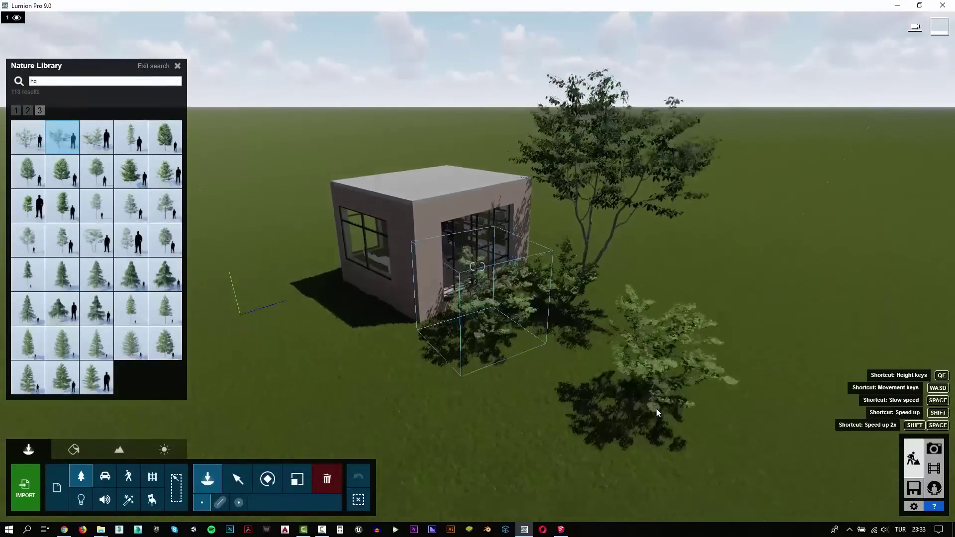
left_click(110, 80)
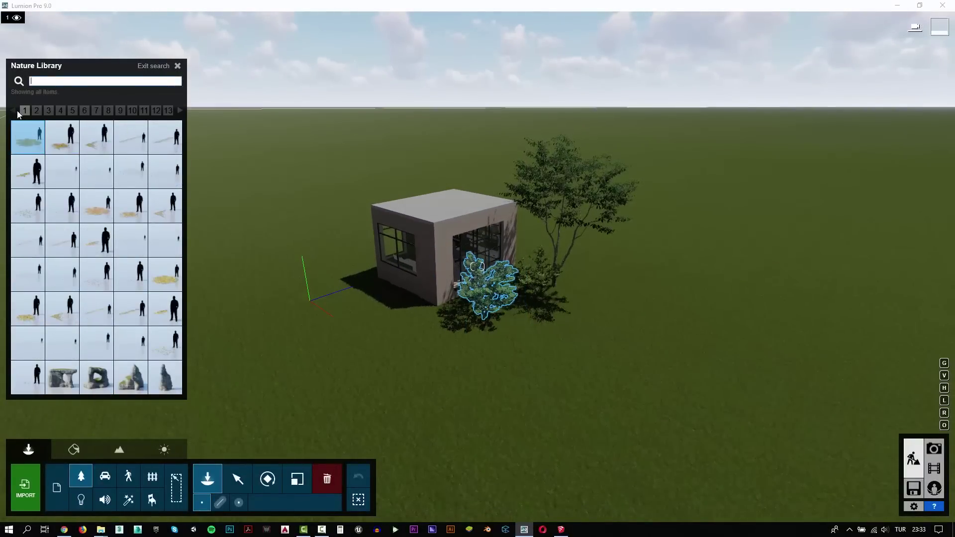
left_click(95, 481)
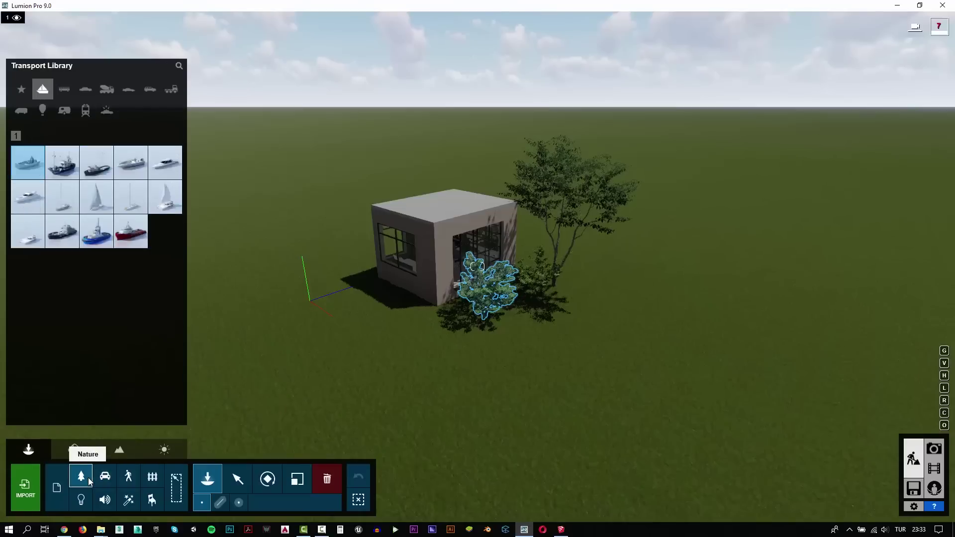
left_click(81, 476)
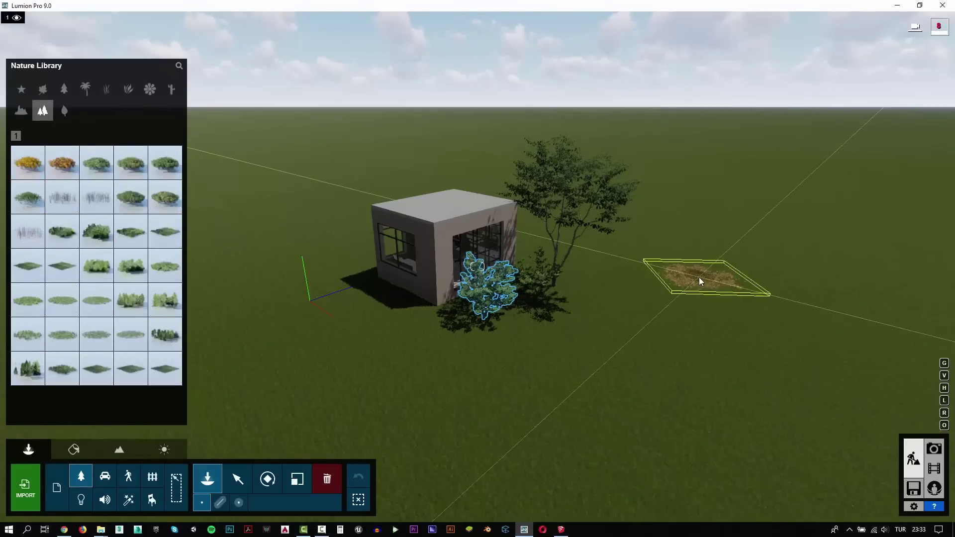
scroll(699, 276, "down", 3)
left_click(162, 302)
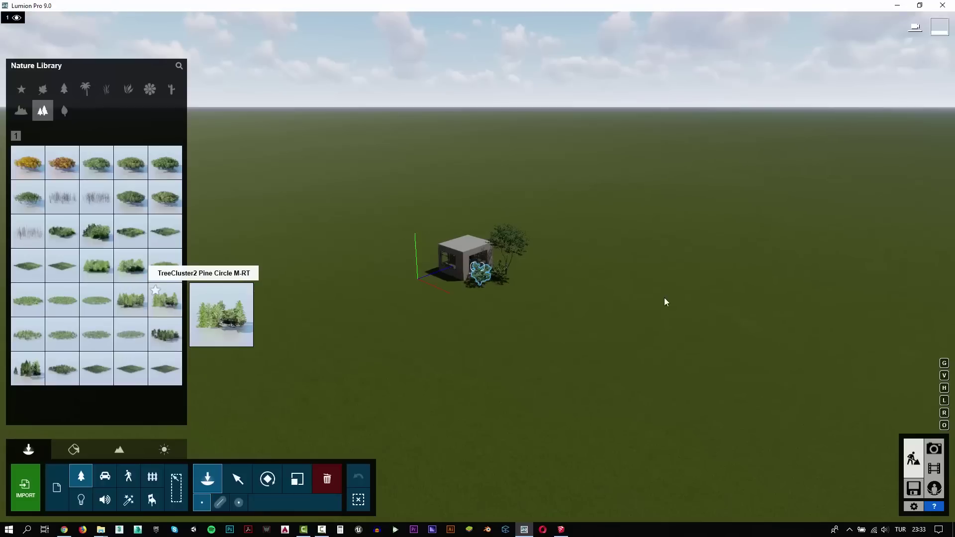
left_click(719, 259)
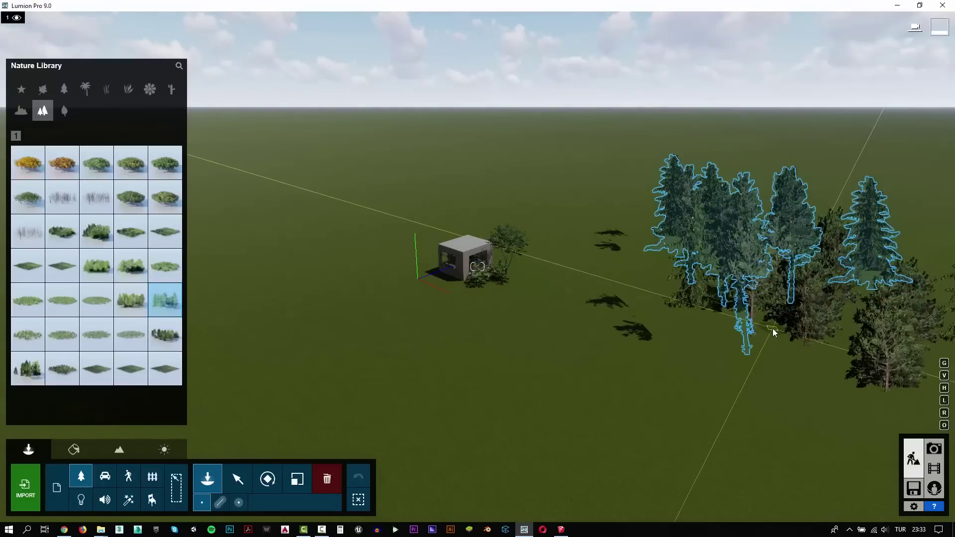
left_click(772, 329)
left_click(700, 411)
left_click(723, 228)
left_click(934, 451)
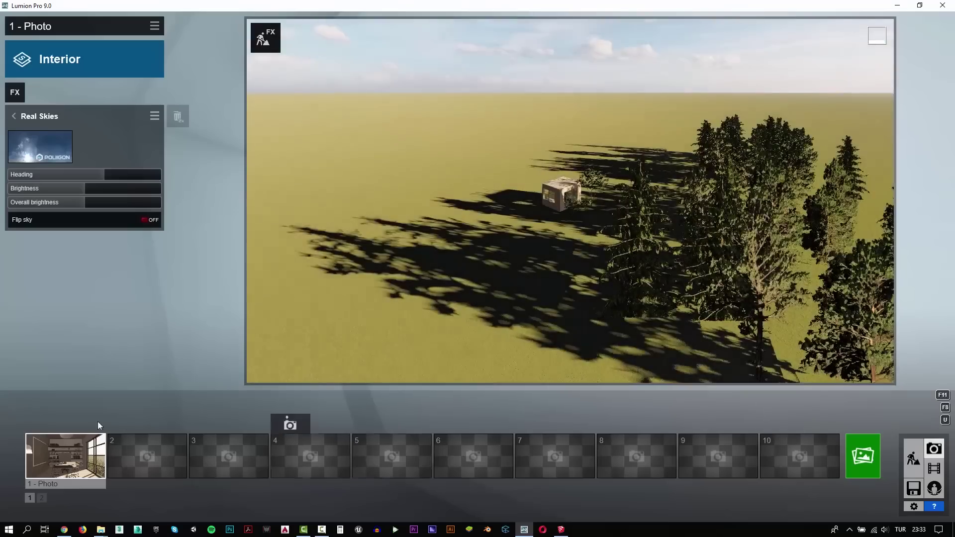
Step: Restore the photo's camera view and assign the custom Glass material to the desk's tabletop panels in the build scene
left_click(64, 448)
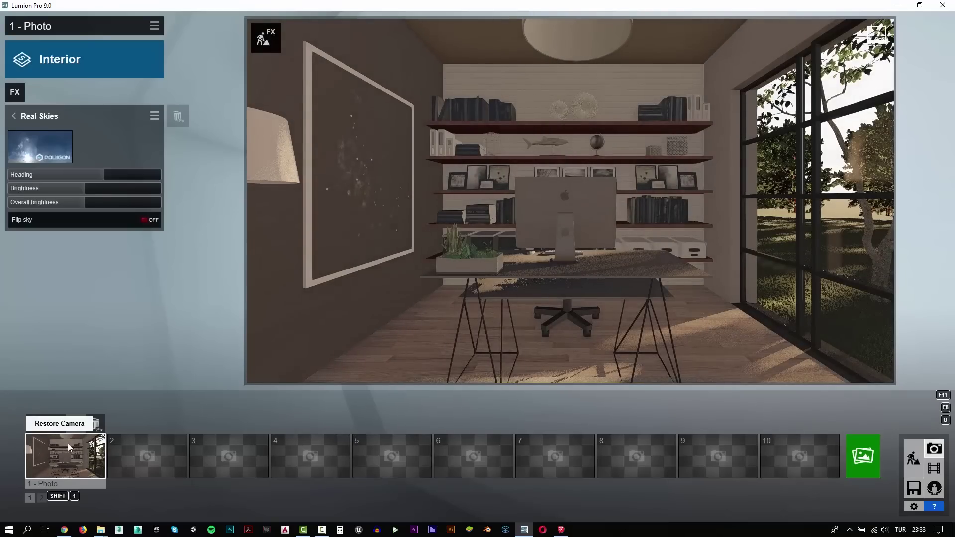
left_click(912, 460)
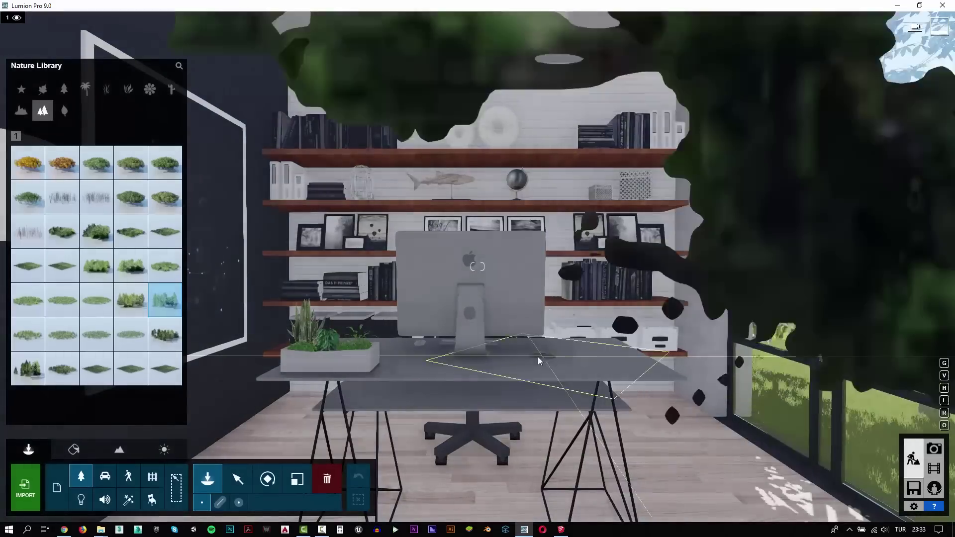
left_click(74, 449)
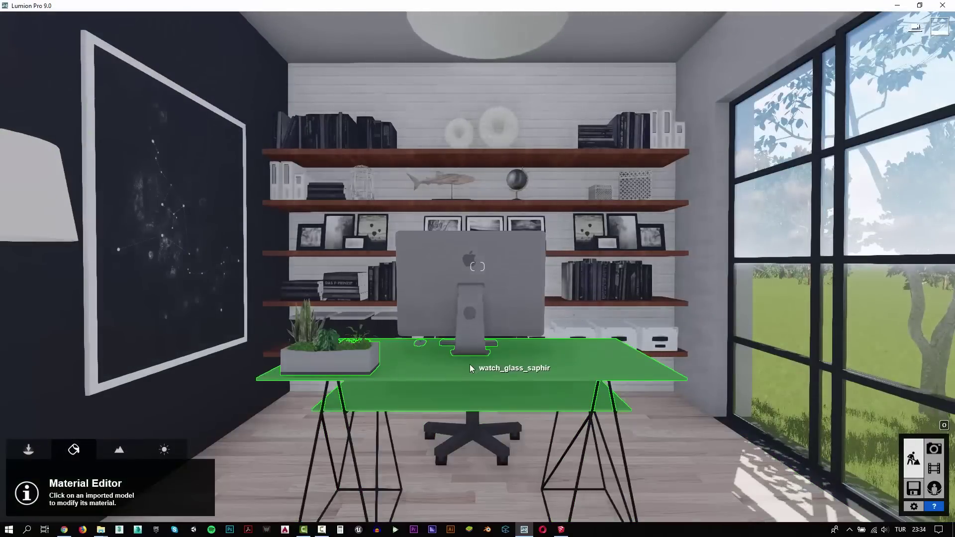
left_click(471, 368)
left_click(124, 226)
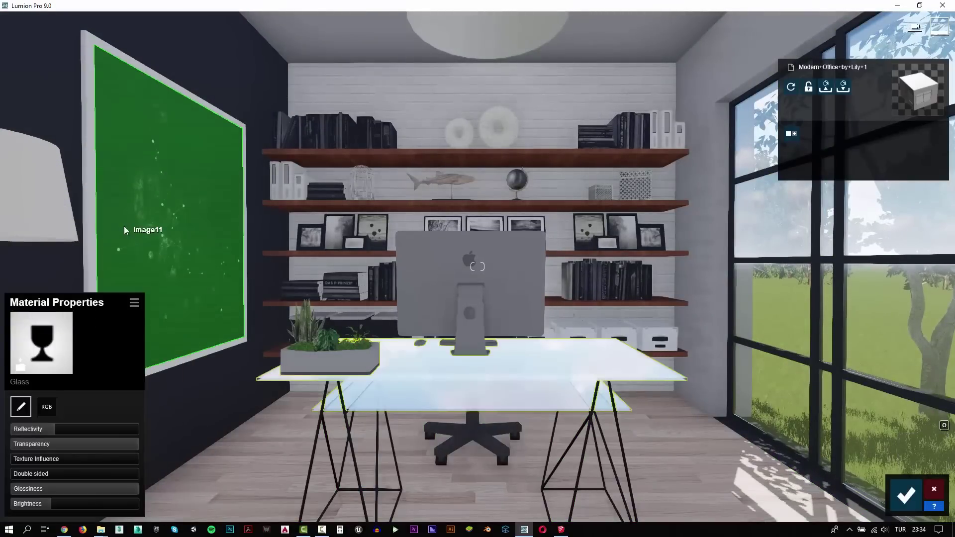
Step: Apply a dark indoor metal material to the desk's trestle legs and save the material changes
left_click(621, 434)
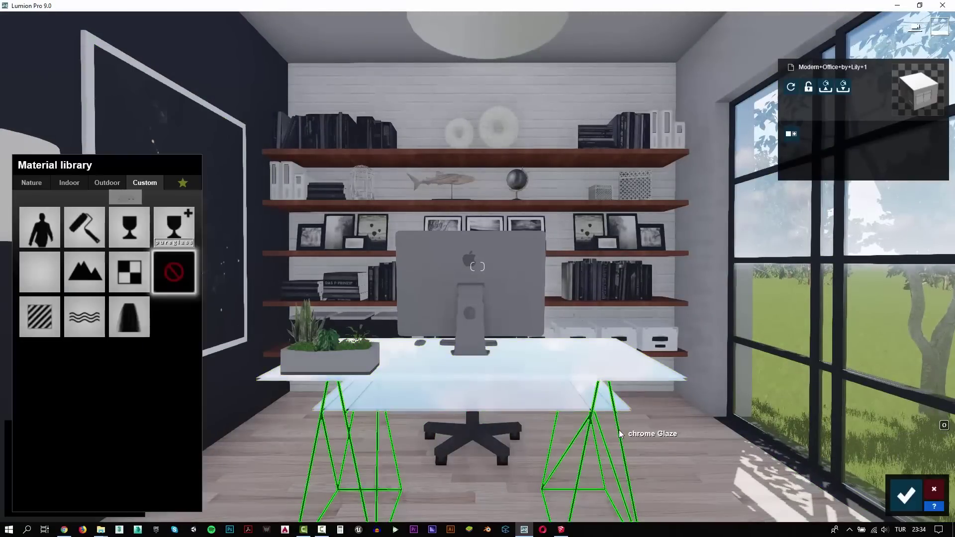
left_click(78, 184)
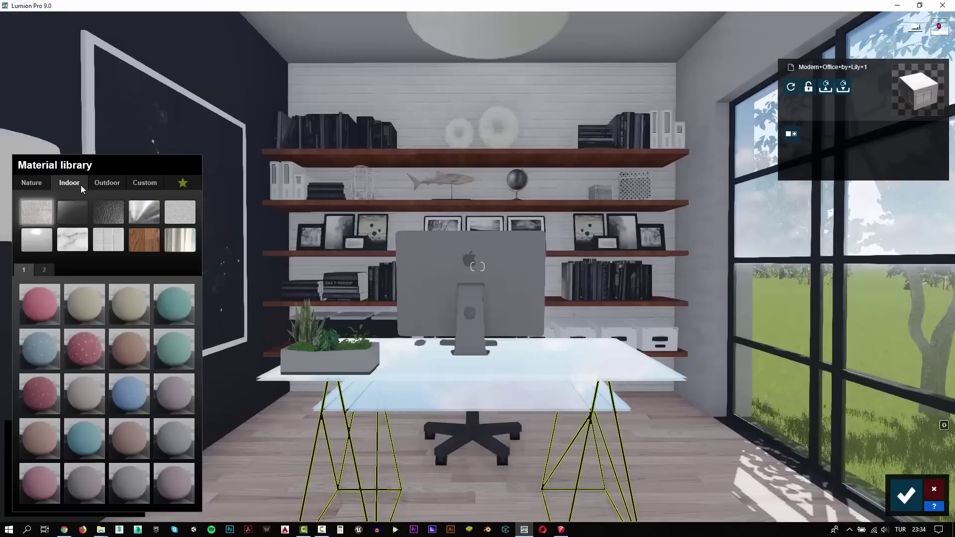
left_click(147, 209)
left_click(82, 270)
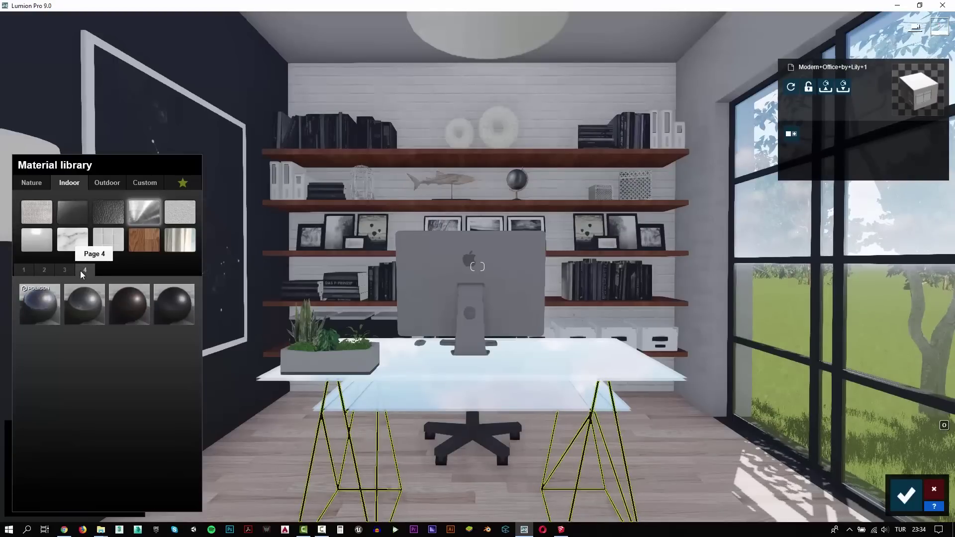
left_click(167, 309)
left_click(905, 495)
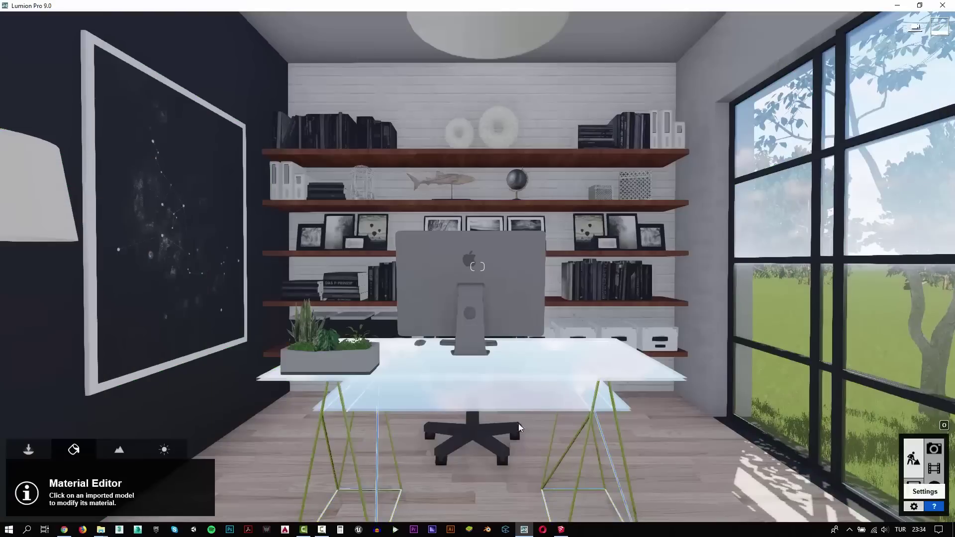
Step: Place a Reflection control object from the Lights and Utilities library on the office floor between the desk and the window
left_click(28, 451)
left_click(128, 500)
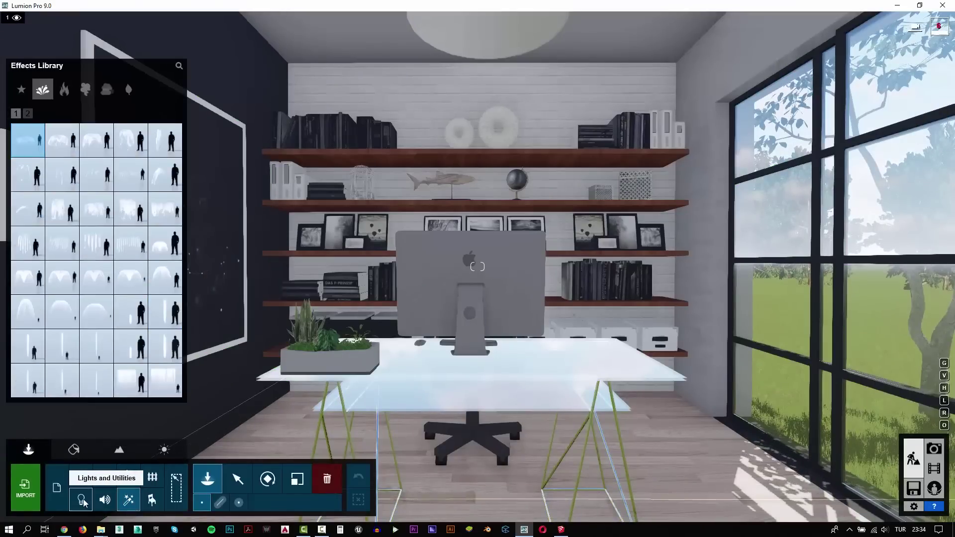
left_click(81, 499)
left_click(107, 89)
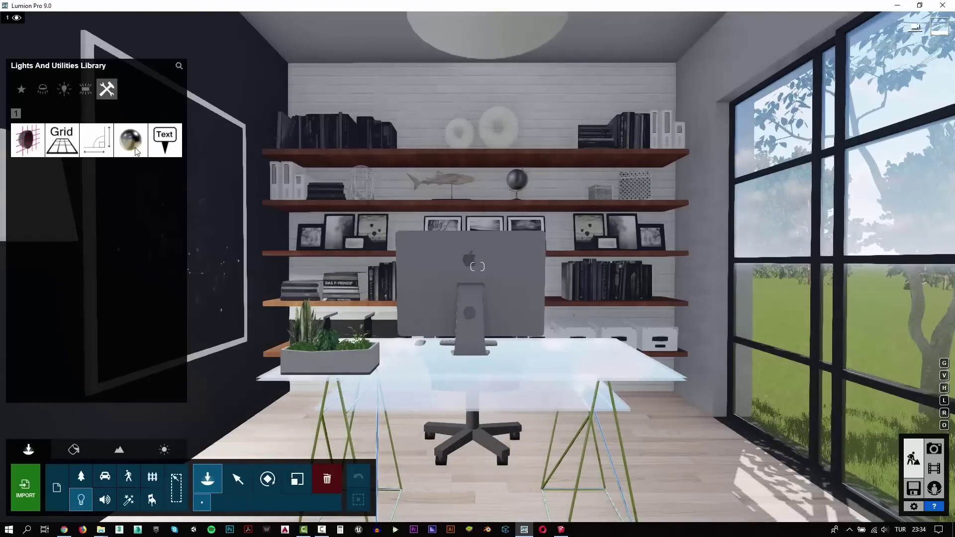
key("s")
key("d")
key("w")
right_click_drag(450, 372, 547, 448)
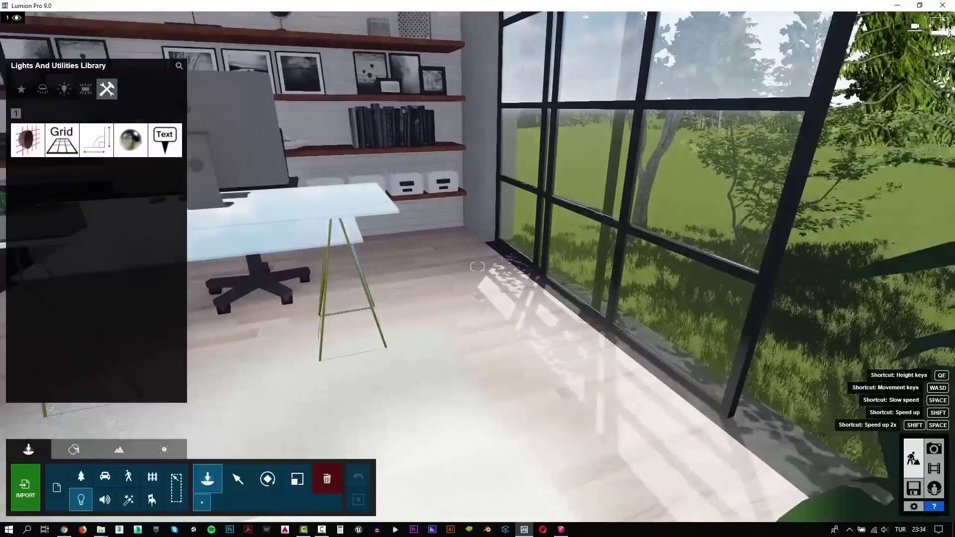
key("q")
right_click_drag(477, 266, 478, 293)
left_click(133, 143)
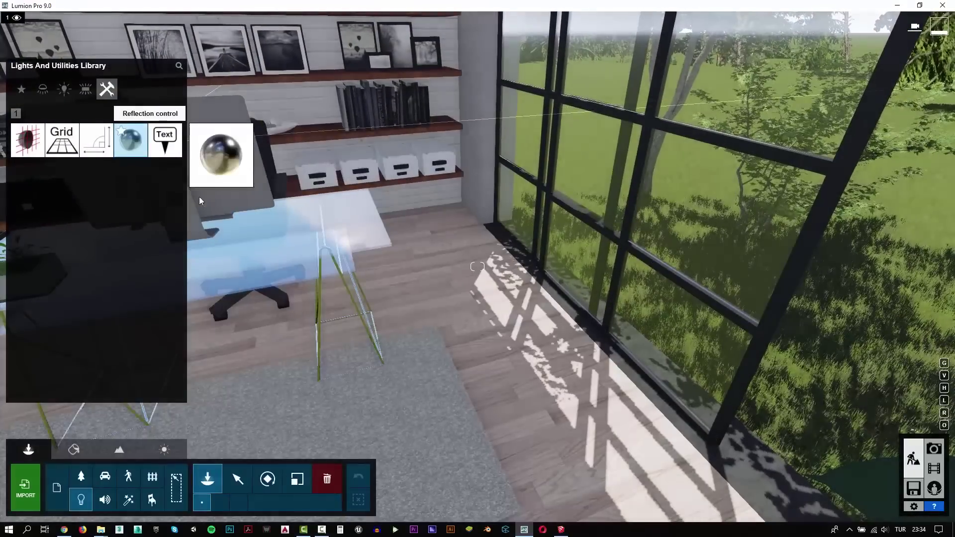
left_click(458, 307)
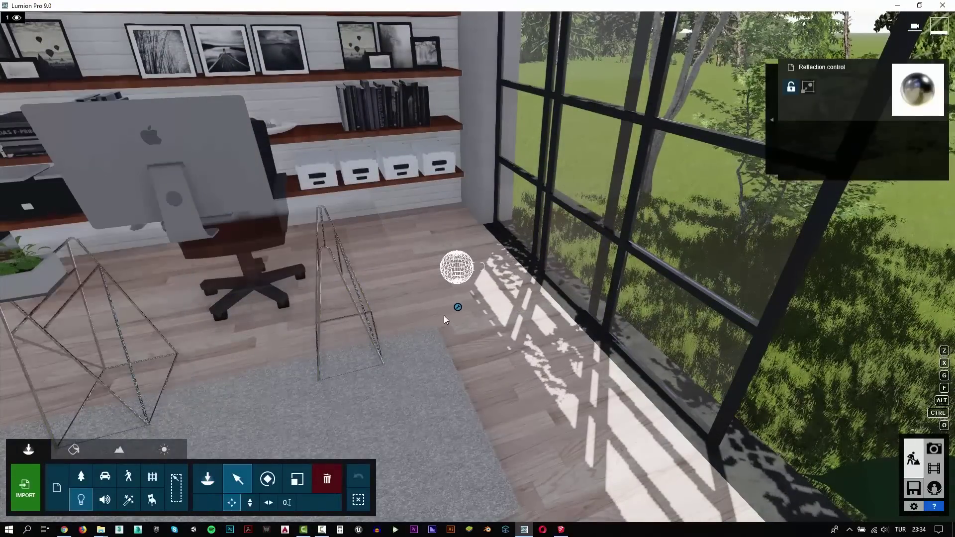
Step: Assign the Standard material to the wood floor, increase its reflectivity, and save the changes
left_click(74, 449)
left_click(523, 394)
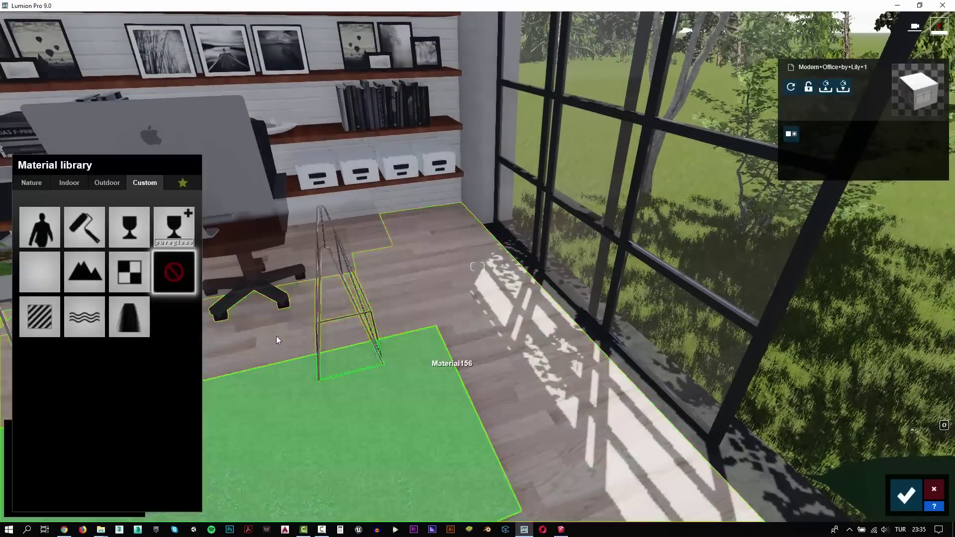
left_click(39, 316)
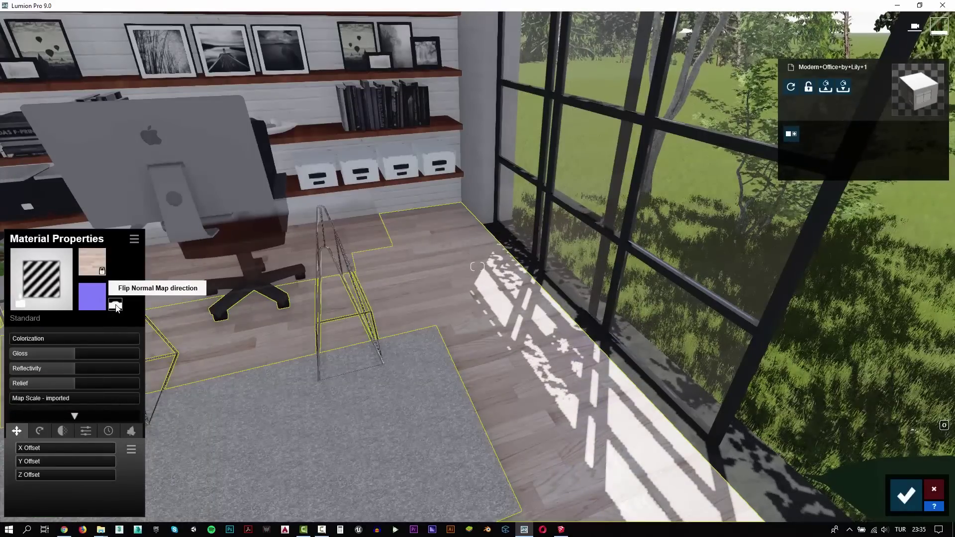
left_click(95, 368)
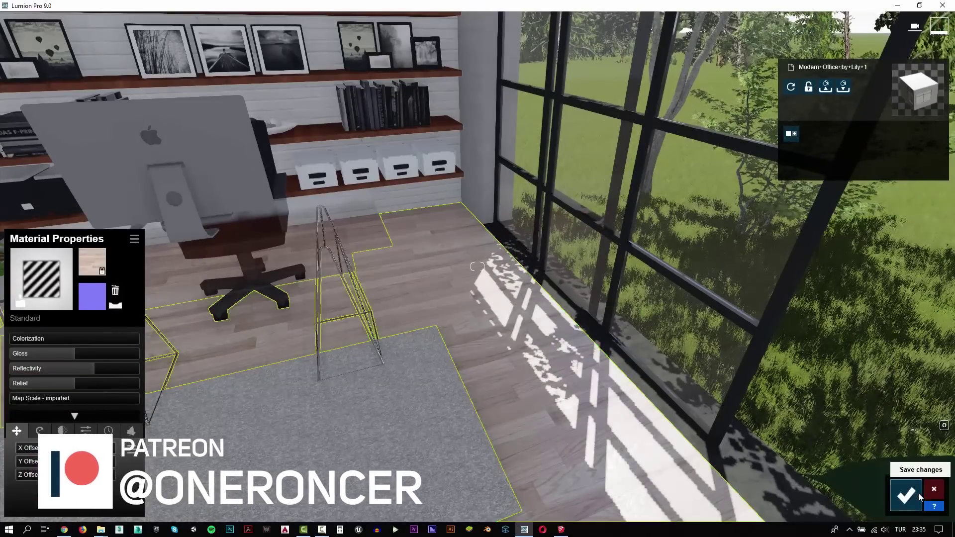
left_click(906, 495)
Step: Return to the photo, restore its camera, and set the focal length to 16.6 mm
left_click(934, 448)
left_click(60, 423)
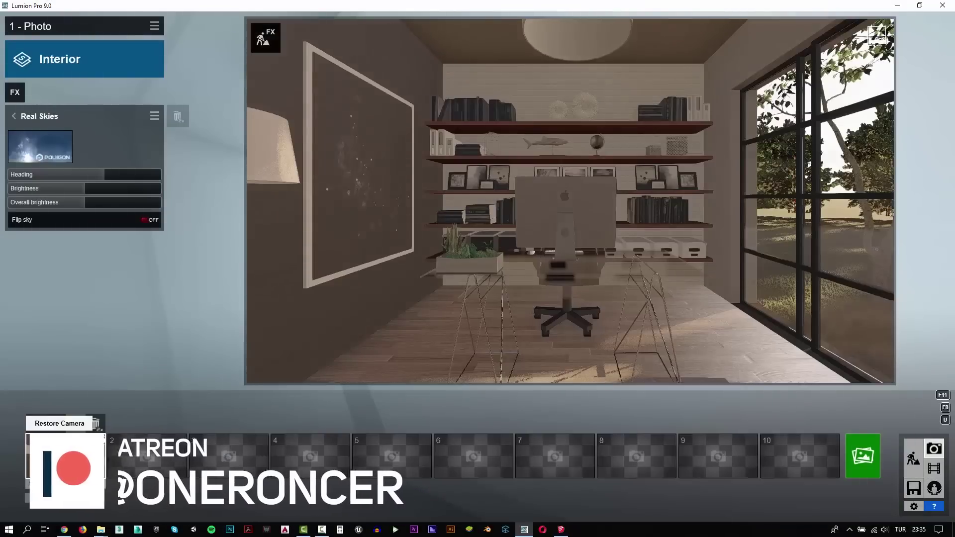
mouse_move(560, 364)
left_click(594, 366)
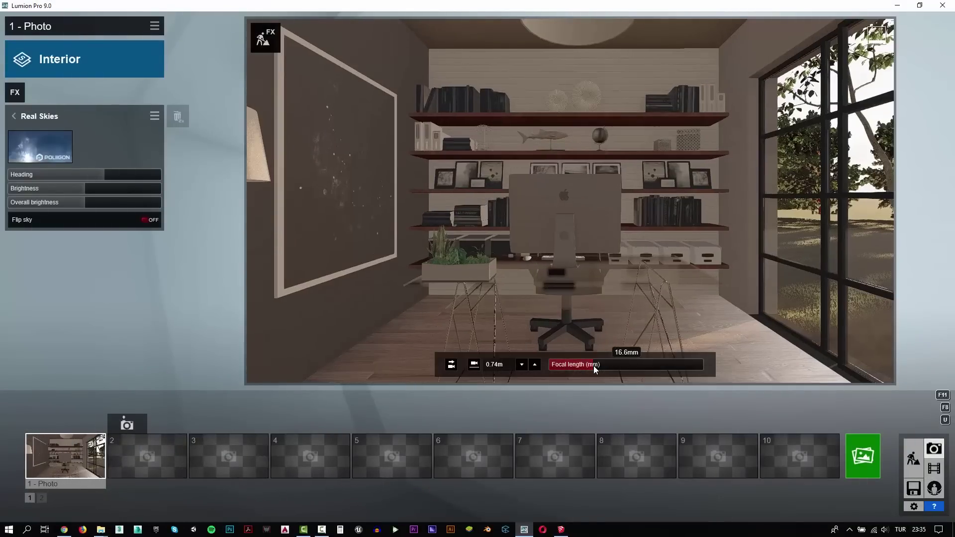
Step: Set the preview quality of the photo's Reflection effect to High
left_click(14, 116)
left_click(69, 247)
left_click(139, 212)
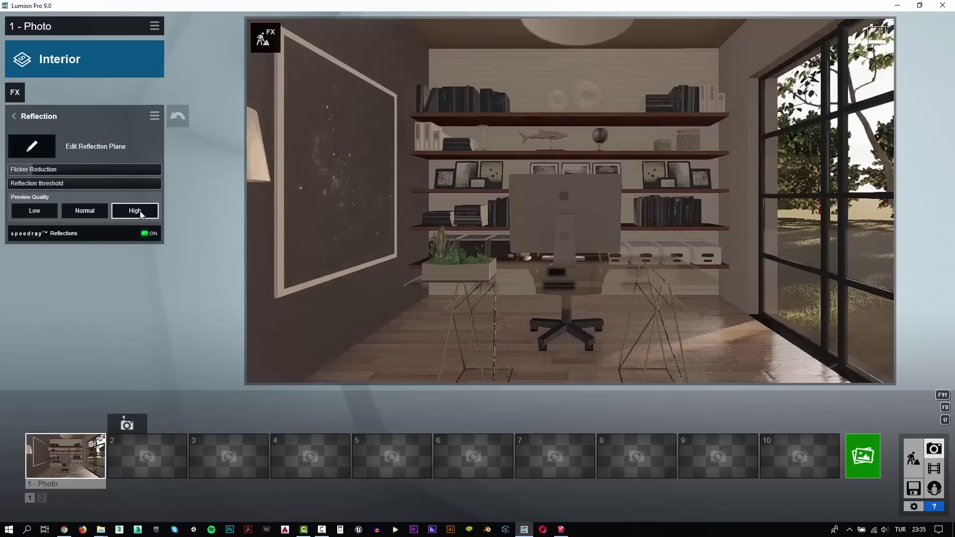
Step: Add reflection planes on the desk's upper and lower glass panels and on the wood floor
left_click(35, 153)
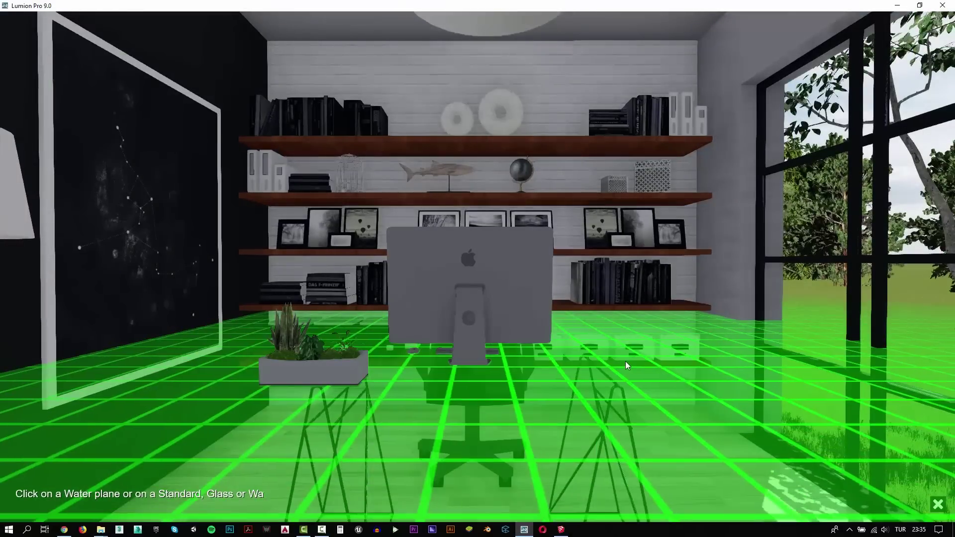
left_click(625, 361)
left_click(45, 501)
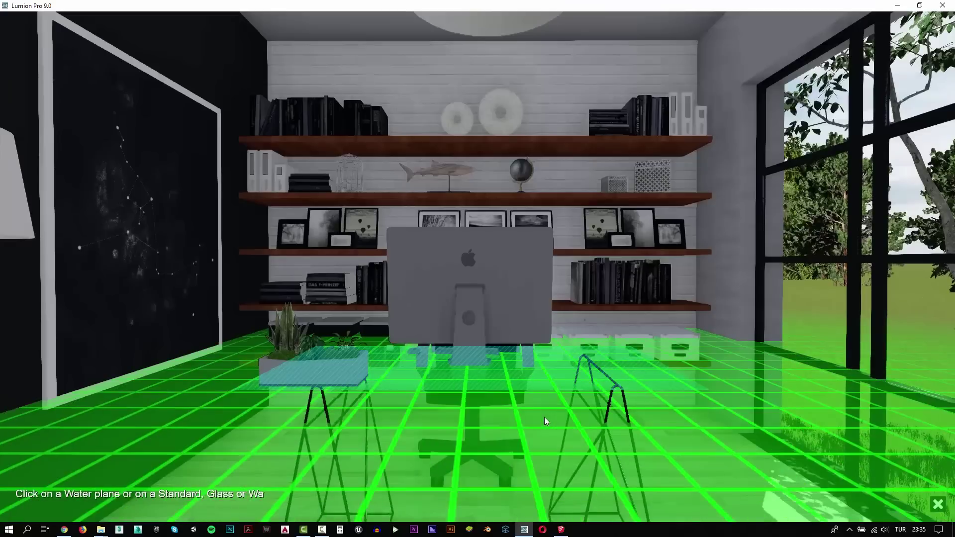
left_click(544, 417)
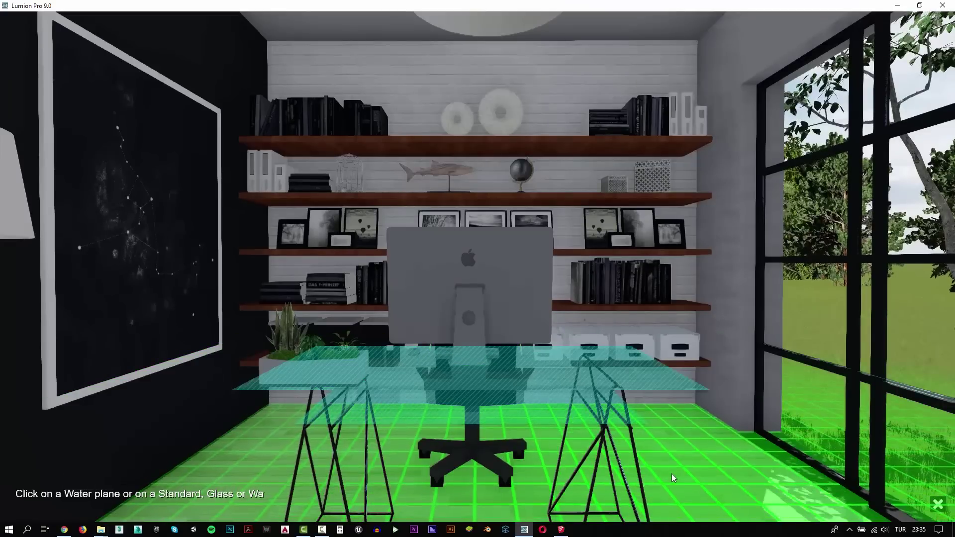
left_click(672, 474)
left_click(303, 504)
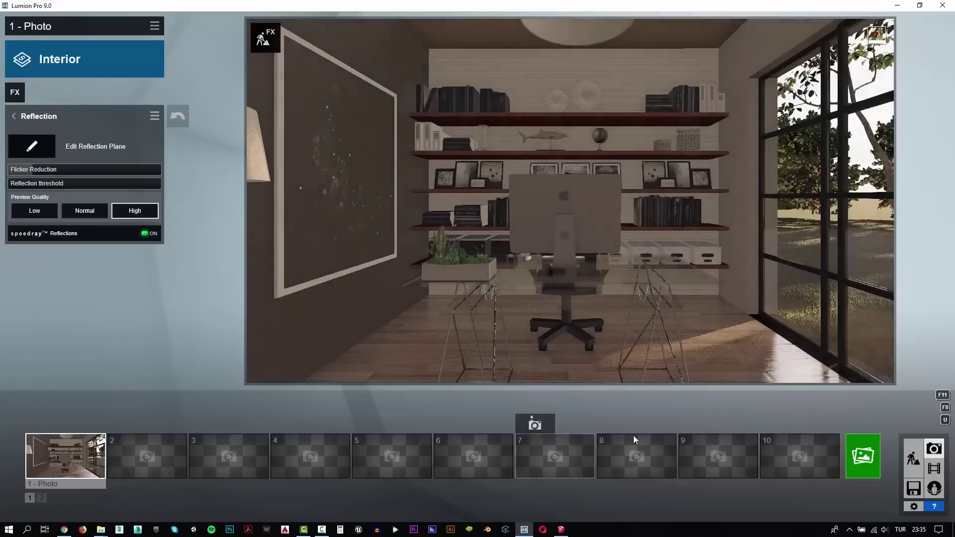
Step: Add a fourth reflection plane on the large window's glass and confirm the reflection planes
left_click(48, 150)
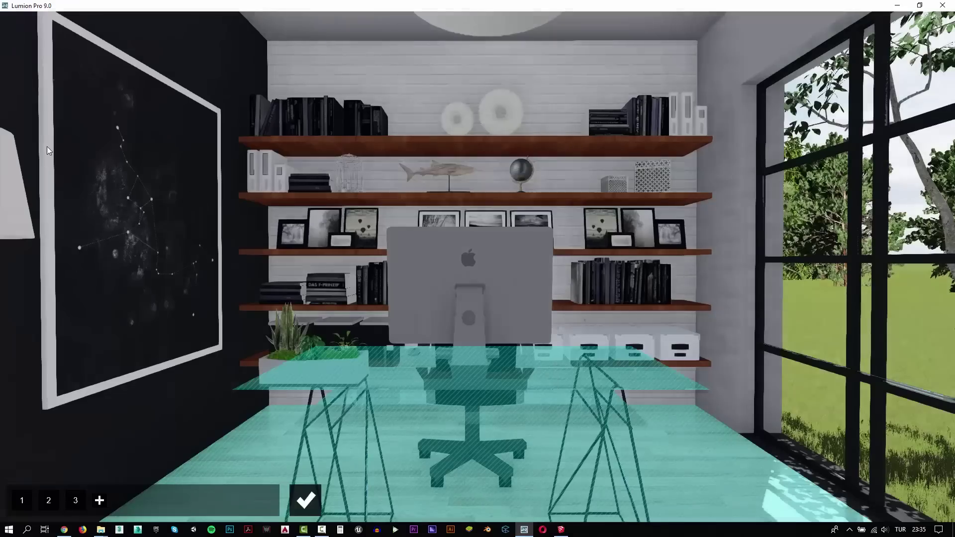
left_click(100, 501)
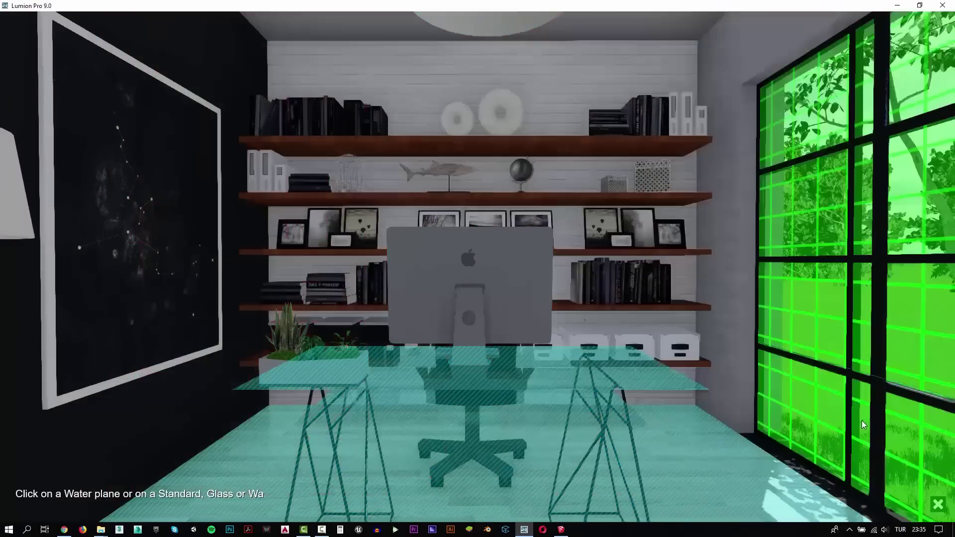
left_click(861, 422)
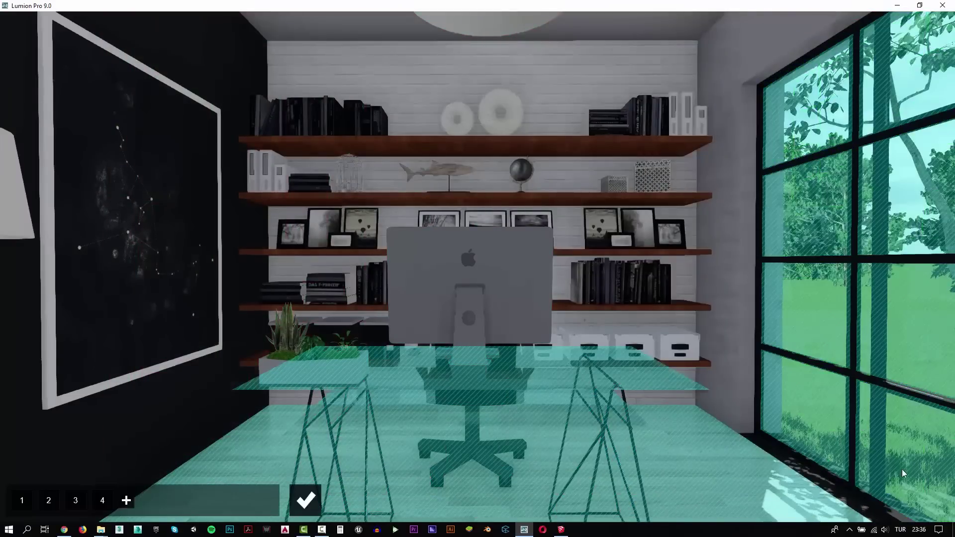
left_click(305, 500)
Step: Assign the Standard material to the dark star-map picture on the side wall in the build scene
left_click(912, 451)
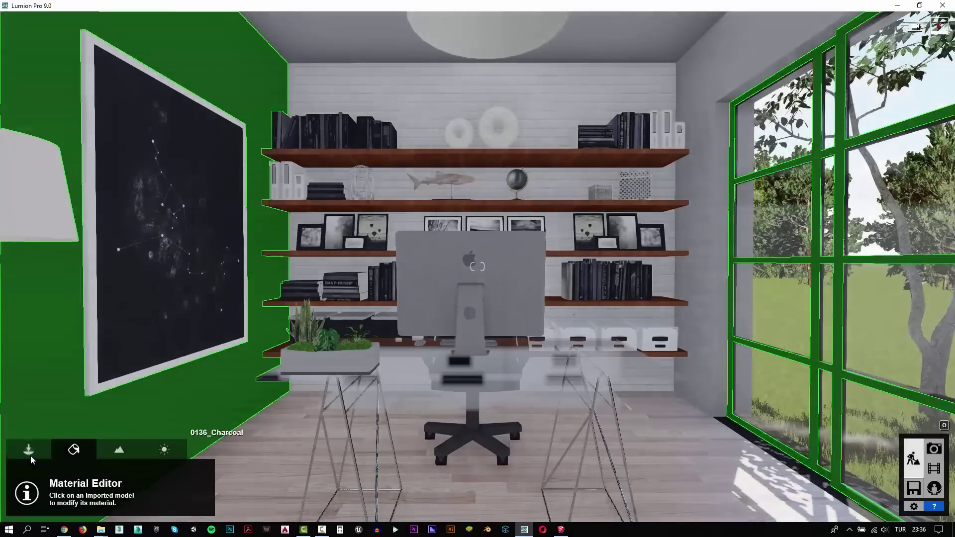
left_click(130, 310)
left_click(29, 318)
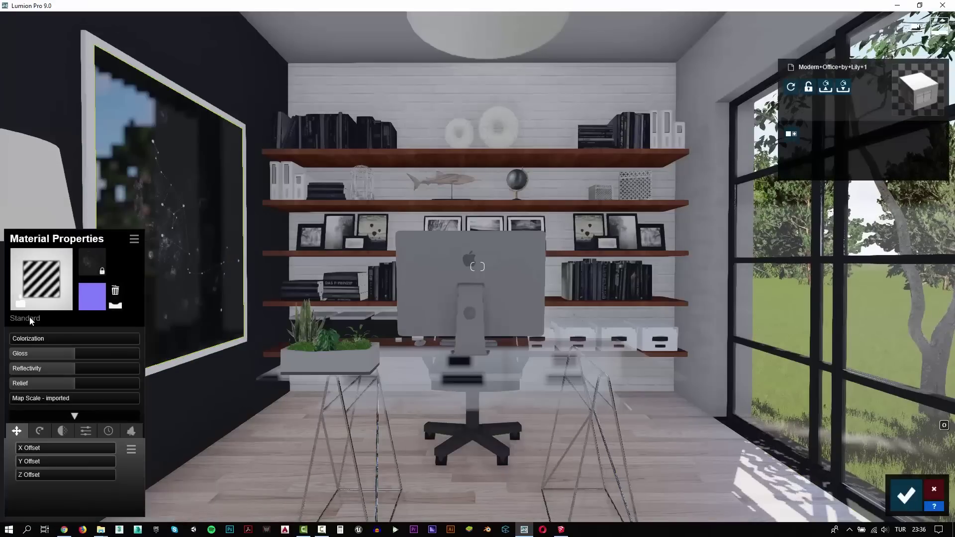
Step: Assign the Standard material to the wooden shelves, reduce the gloss, and set Wood weathering with Edges at 0.2
left_click(422, 155)
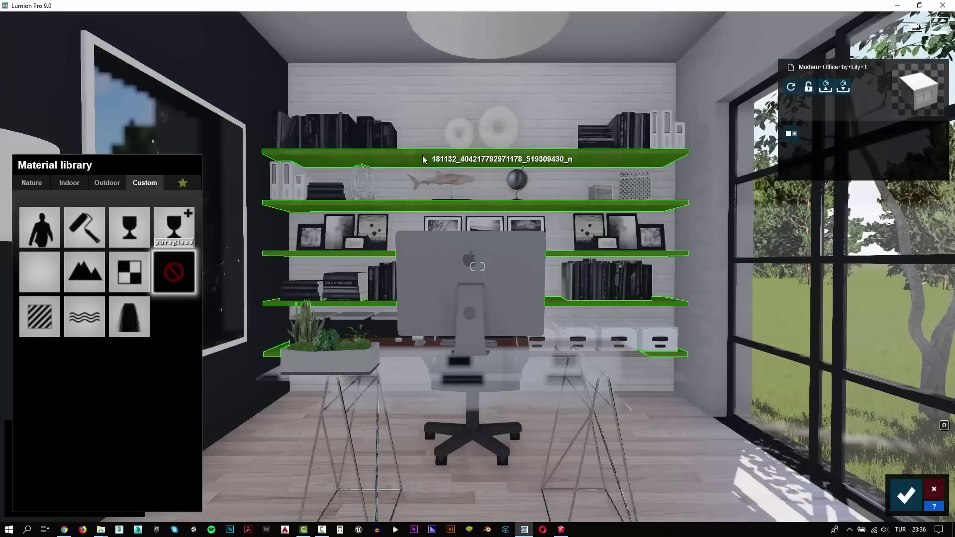
left_click(50, 321)
left_click(54, 351)
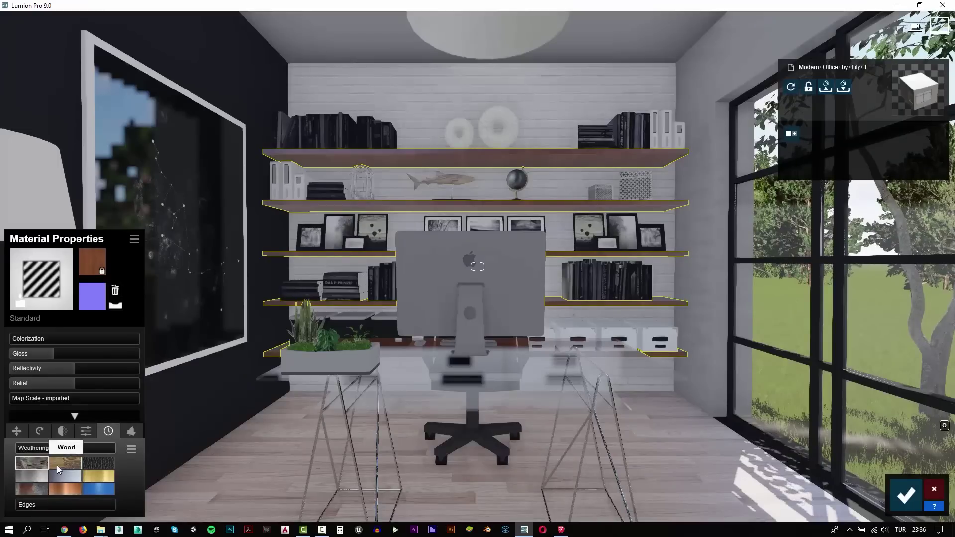
left_click(35, 505)
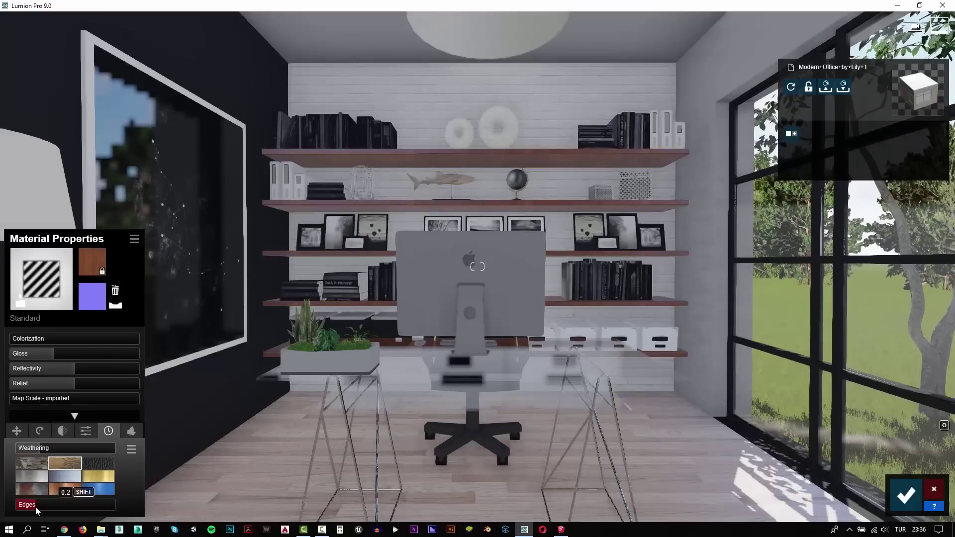
Step: Browse the indoor tile materials for the back wall and try Polii Tiles 30 01 3k and Polii Tiles 23 01 3k on it
left_click(429, 98)
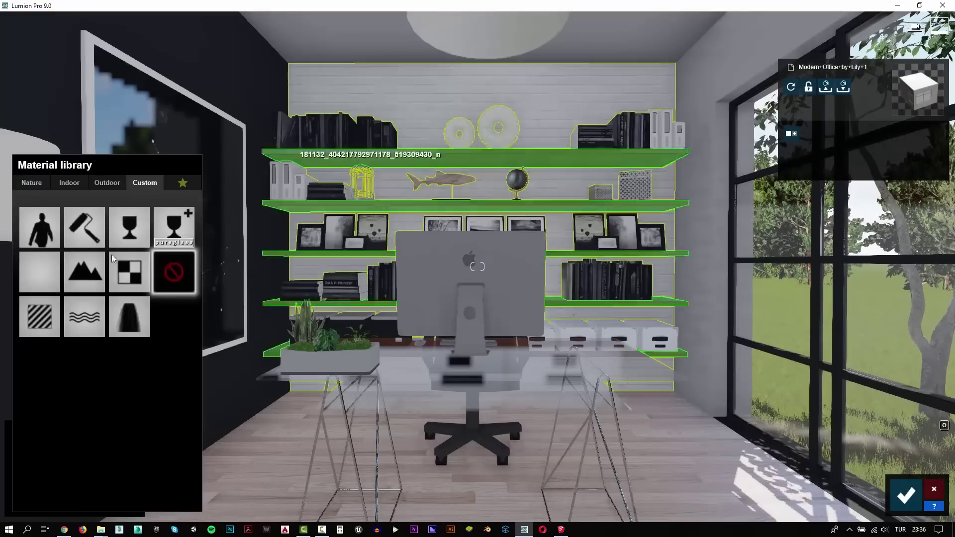
left_click(73, 187)
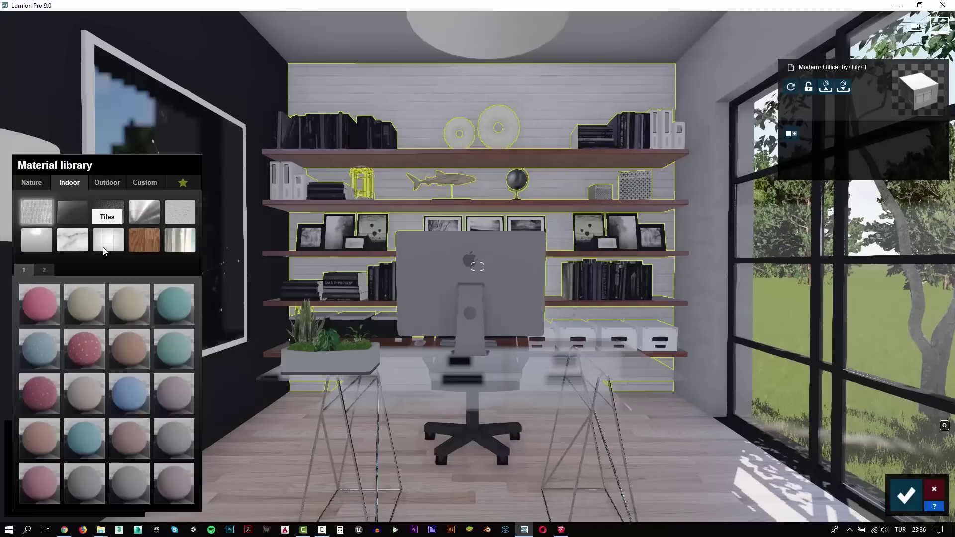
left_click(102, 233)
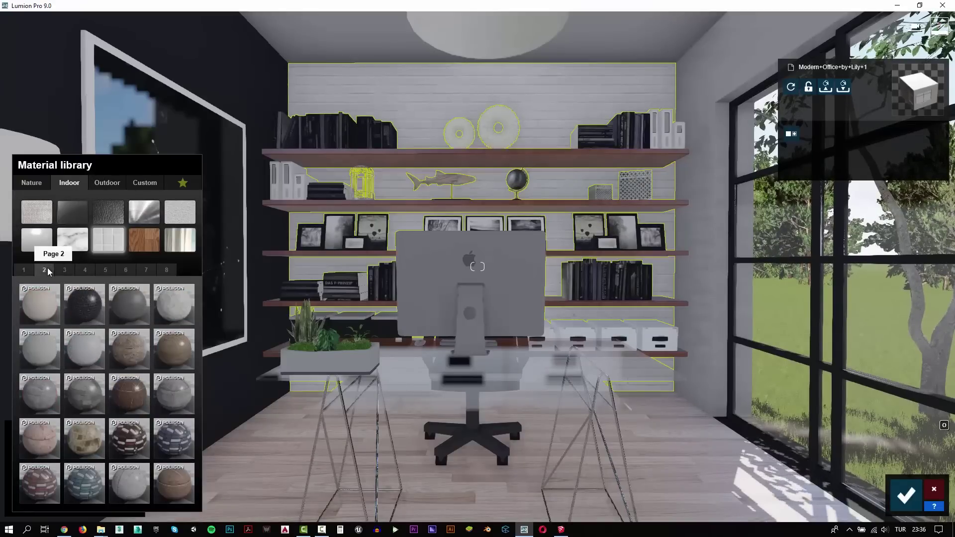
left_click(64, 270)
left_click(83, 270)
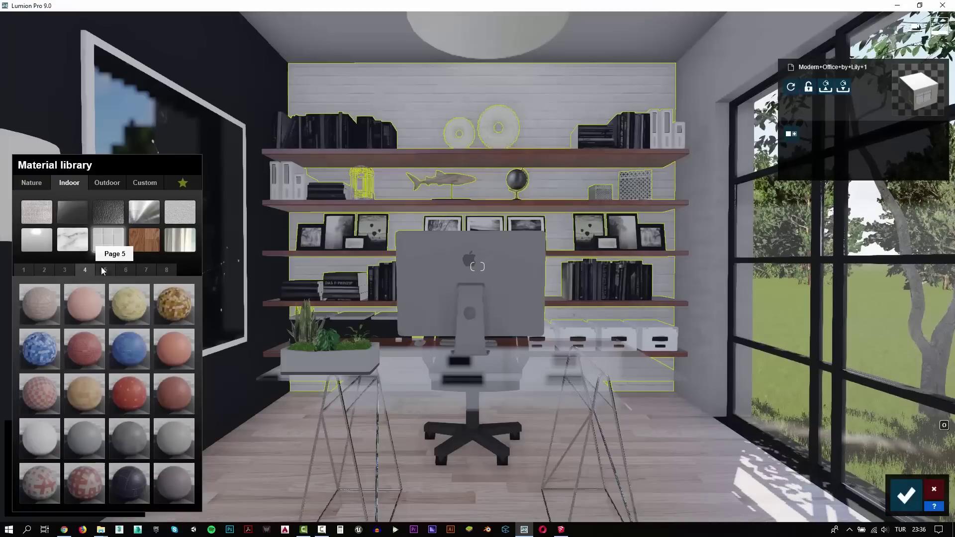
left_click(106, 270)
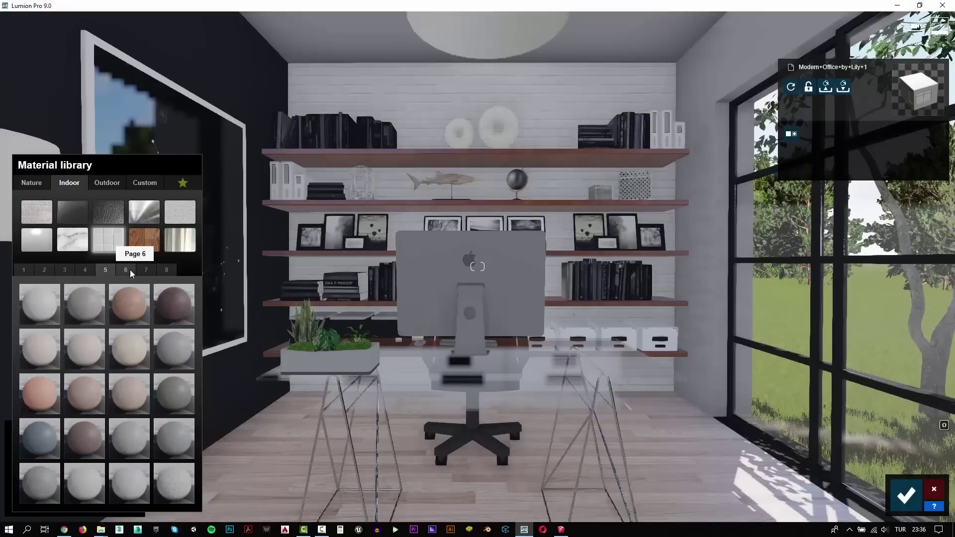
left_click(145, 270)
left_click(84, 270)
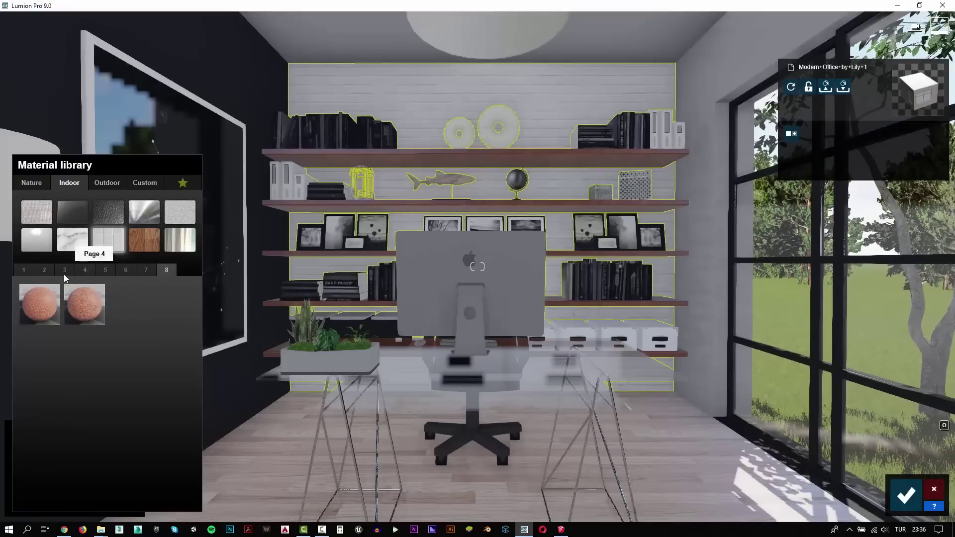
left_click(67, 270)
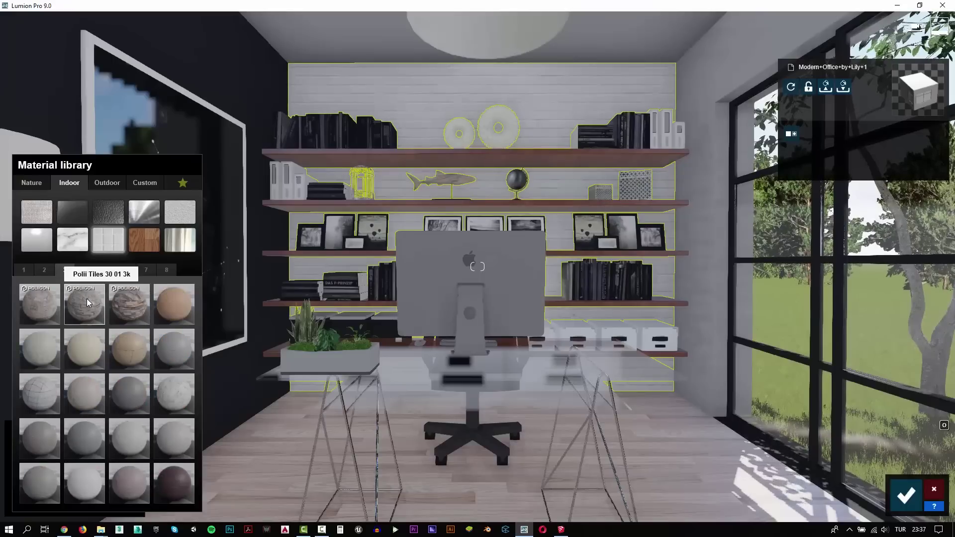
left_click(86, 298)
left_click(44, 303)
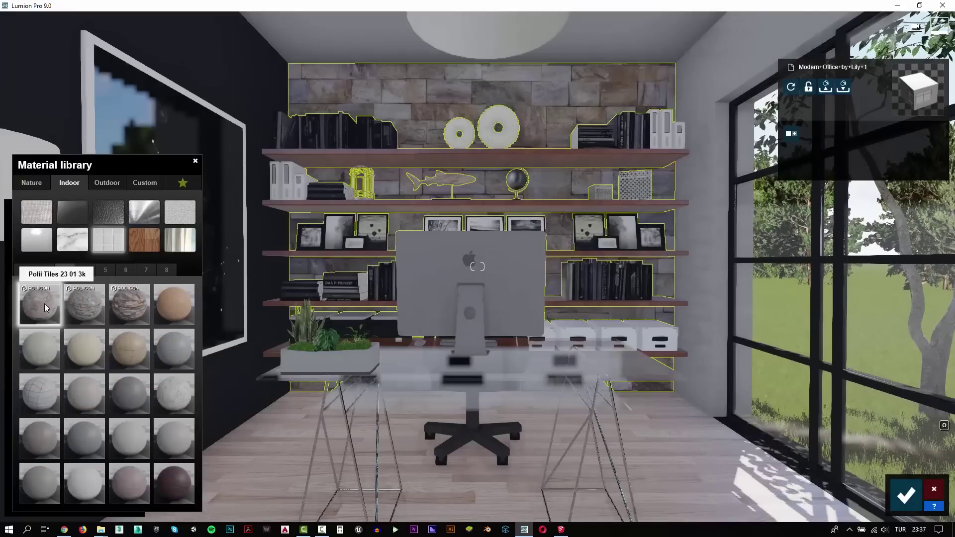
Step: Try further indoor tile materials on the back wall, including Tiles 010 1024, and apply the dark Tiles 023 1024
left_click(86, 270)
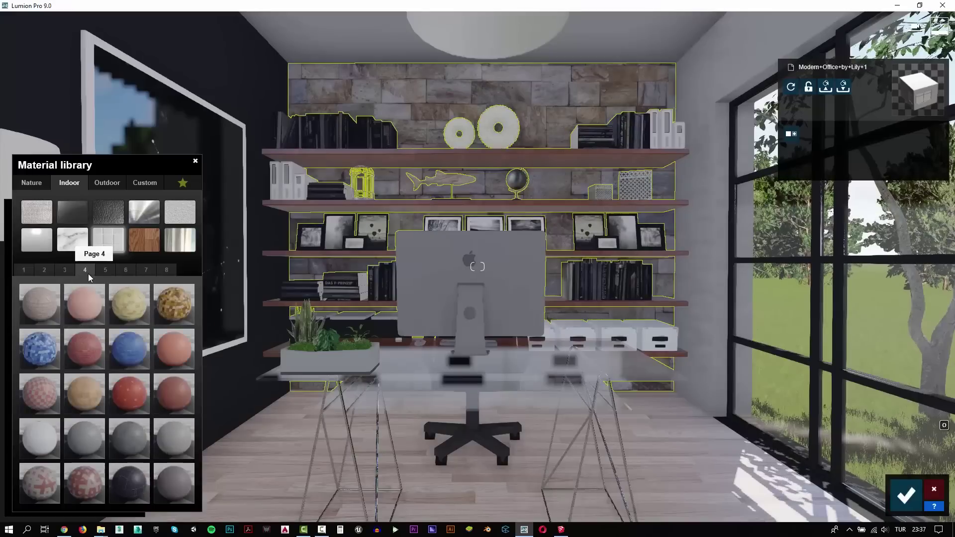
left_click(45, 314)
left_click(66, 270)
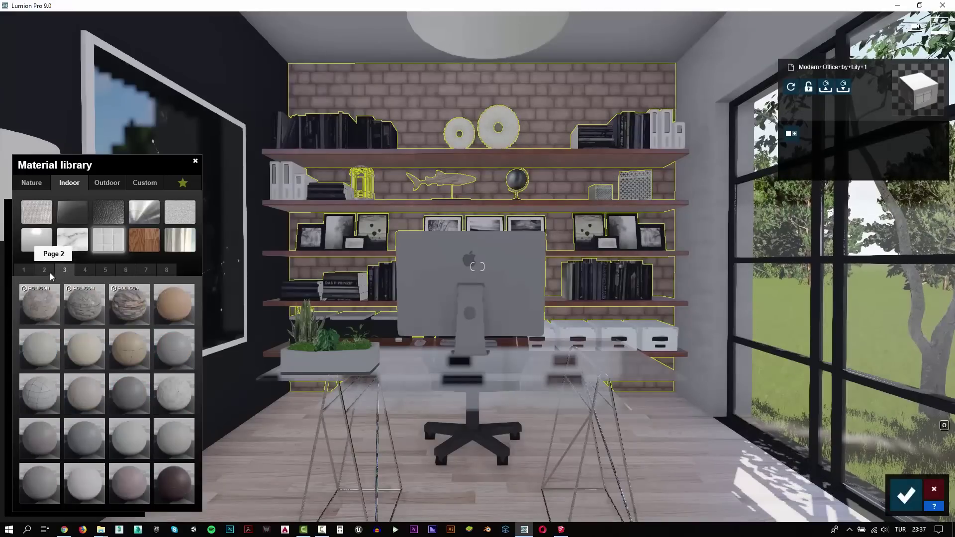
left_click(46, 306)
left_click(133, 403)
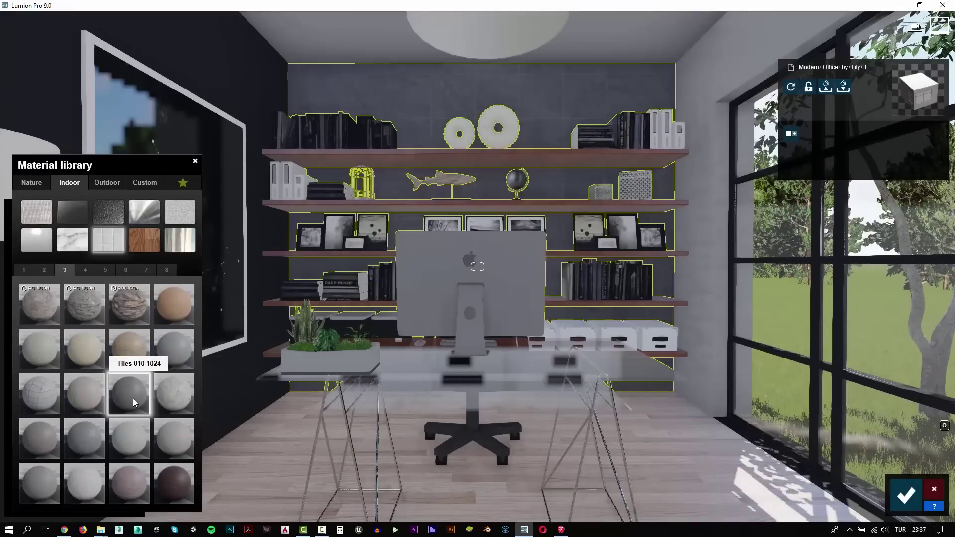
left_click(84, 437)
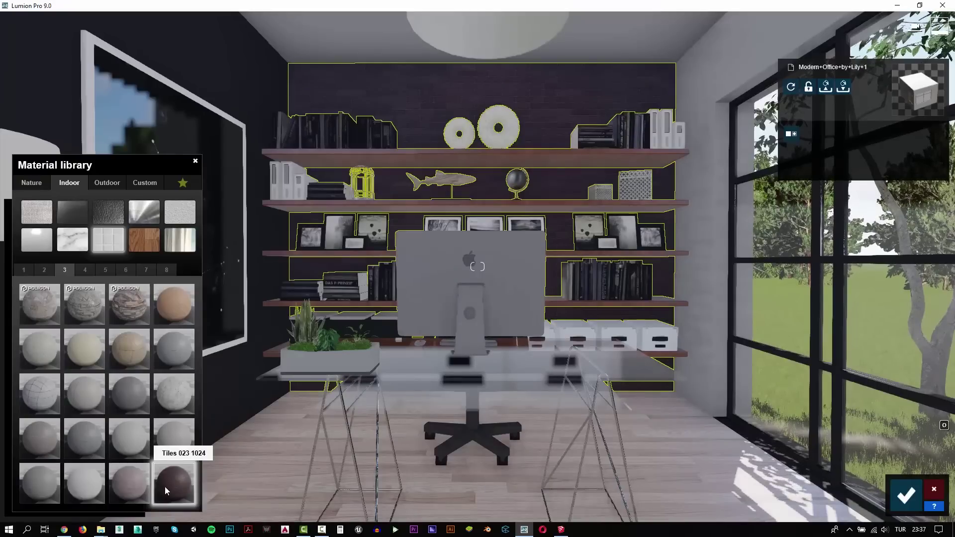
Step: Assign the Standard material to the computer monitor and its Apple logo, with reduced gloss and reflectivity at 1.6, and save the material changes
left_click(442, 297)
left_click(42, 319)
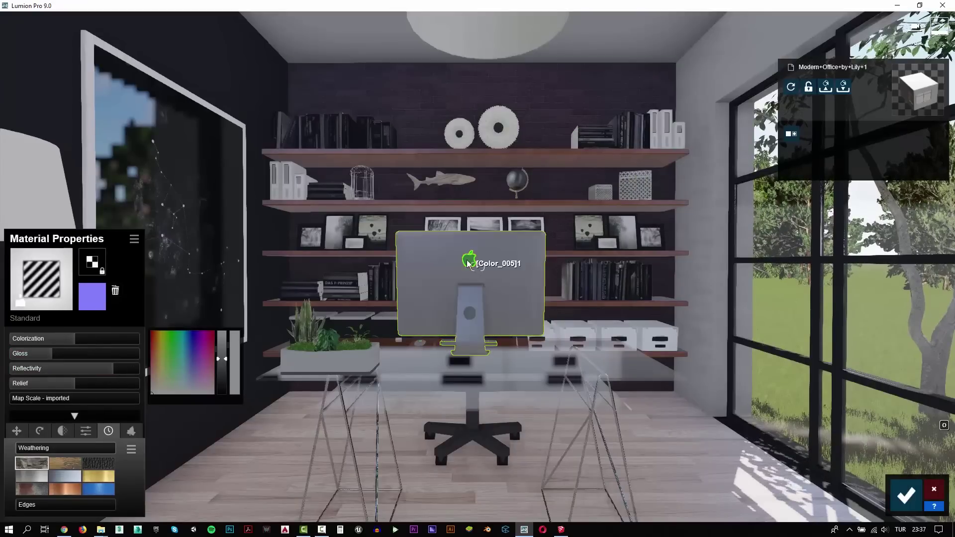
left_click(469, 259)
left_click(41, 314)
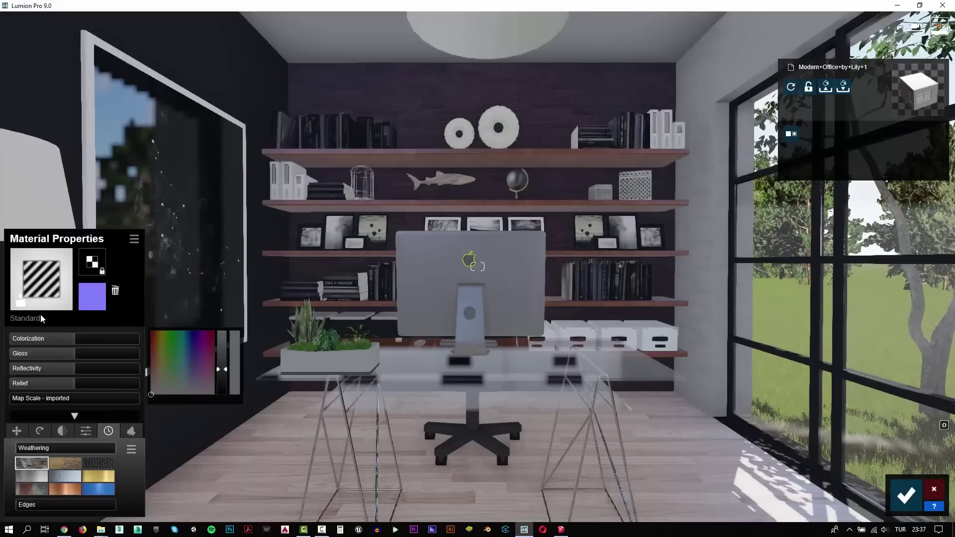
left_click(52, 353)
left_click(113, 368)
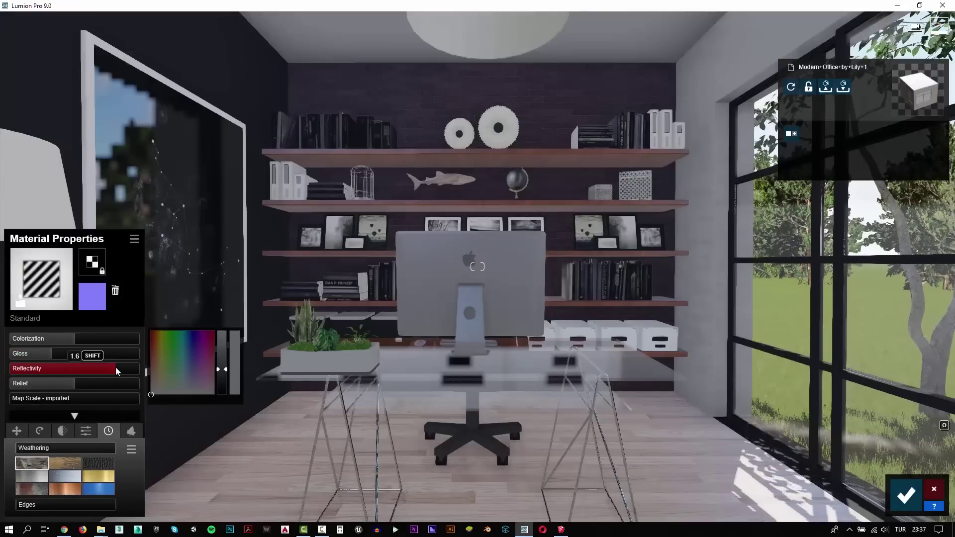
left_click(906, 495)
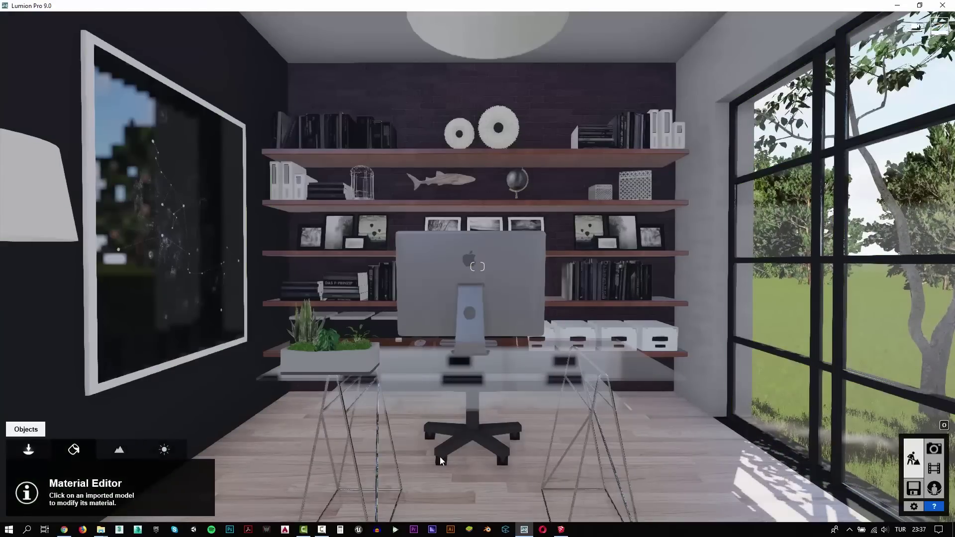
Step: Add a fifth reflection plane on the star-map picture in the photo's Reflection effect and confirm the planes
left_click(940, 451)
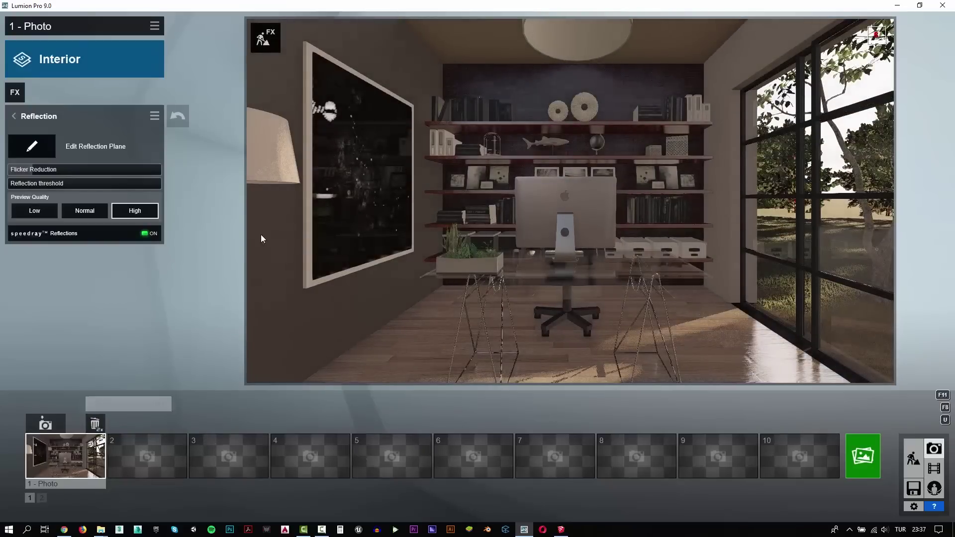
left_click(45, 148)
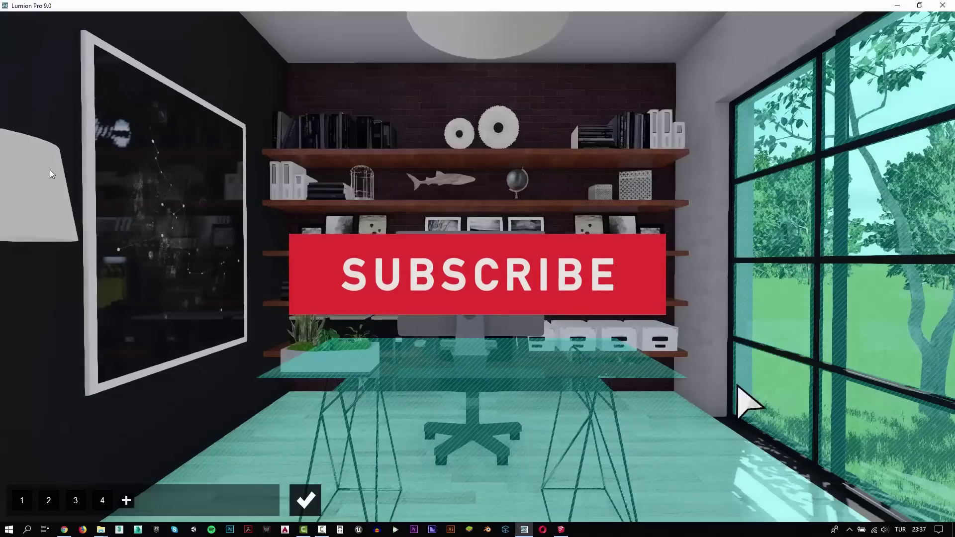
left_click(128, 496)
left_click(175, 243)
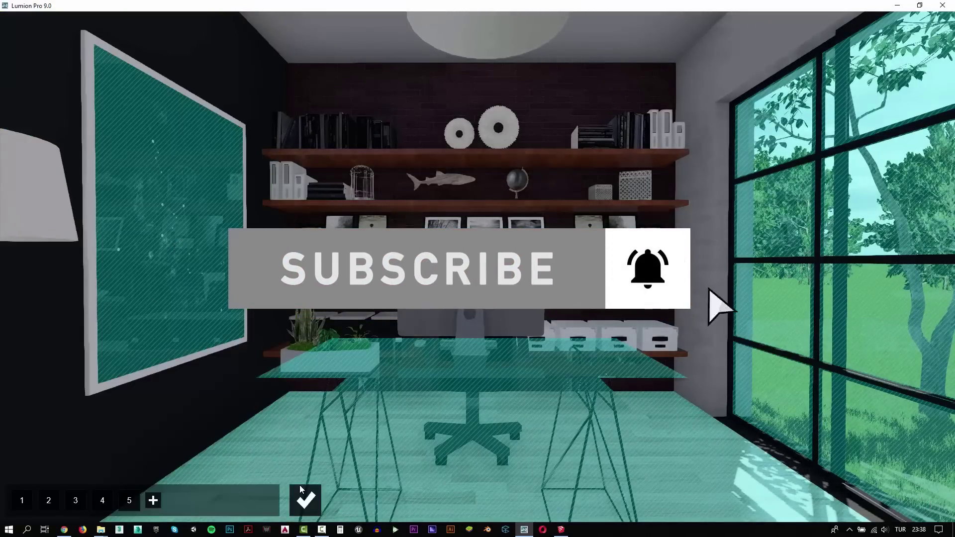
left_click(307, 500)
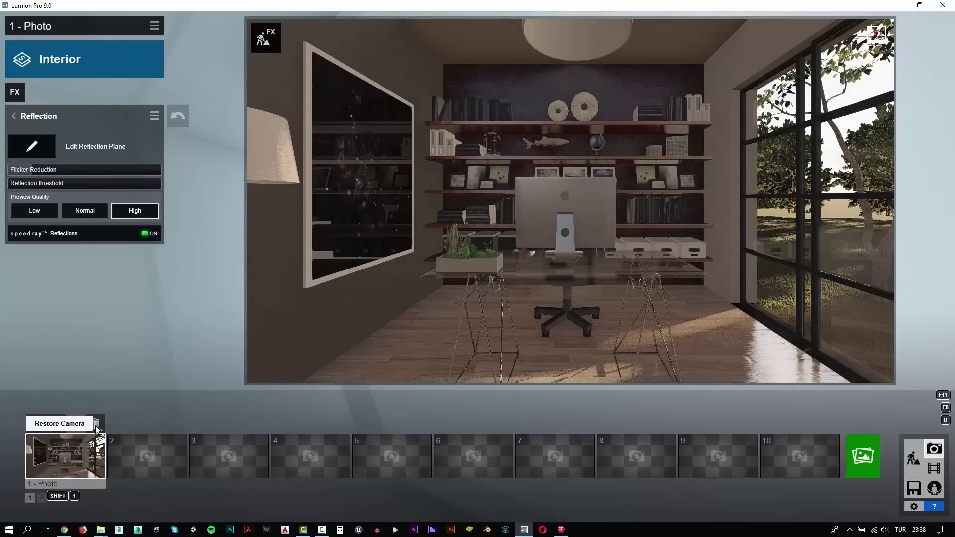
Step: Render the photo at 1920x1080 as a JPG named 2 and close the finished render
left_click(869, 459)
left_click(360, 407)
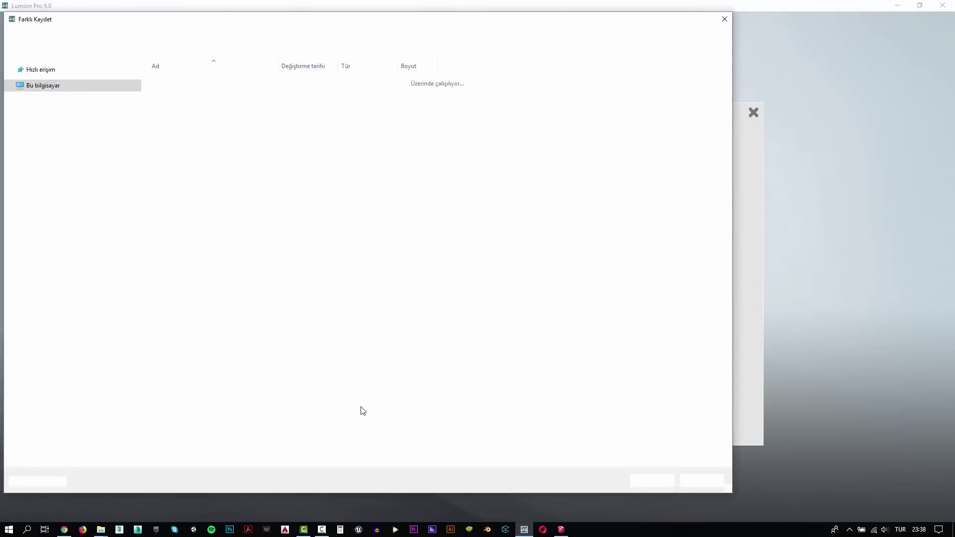
type("2")
key("Return")
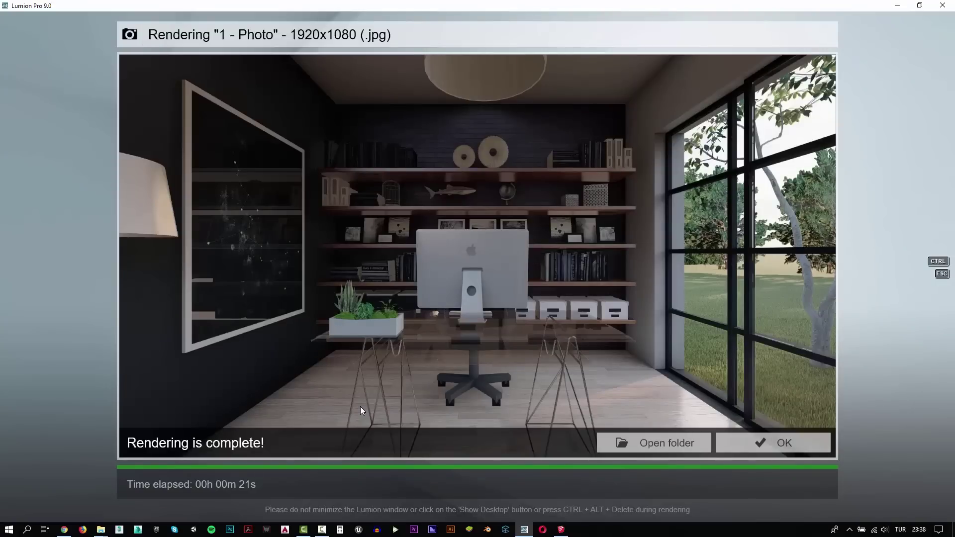
left_click(776, 443)
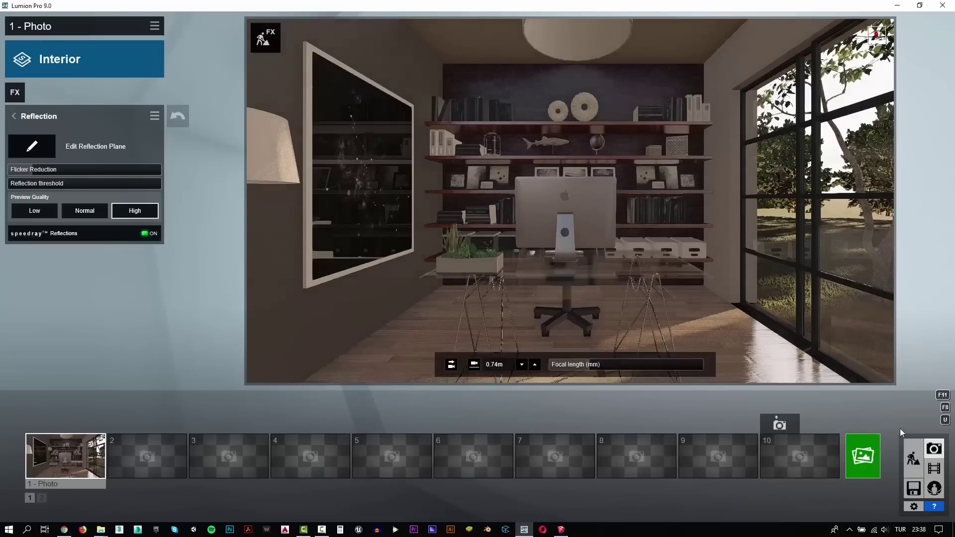
Step: Return to the build scene and assign the Standard material to the planter box on the desk
left_click(914, 458)
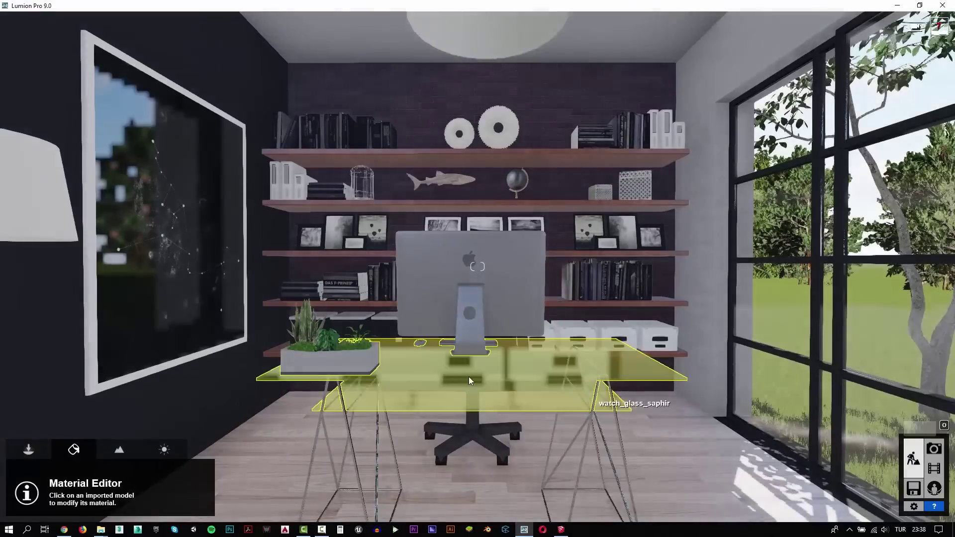
left_click(348, 358)
left_click(25, 322)
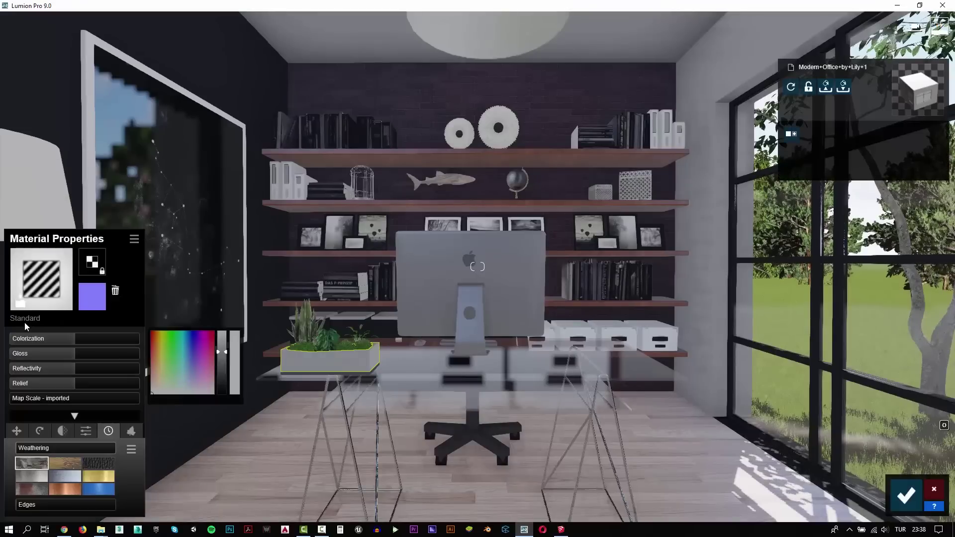
Step: Restore the back wall's imported white brick texture as a Standard material with reduced gloss and relief about 1.5, and save the changes
left_click(412, 109)
left_click(42, 276)
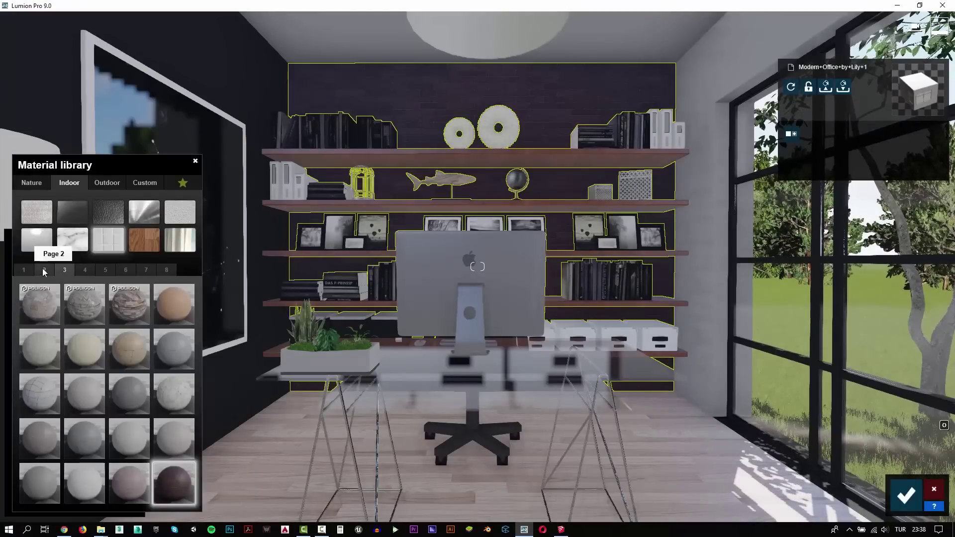
left_click(145, 183)
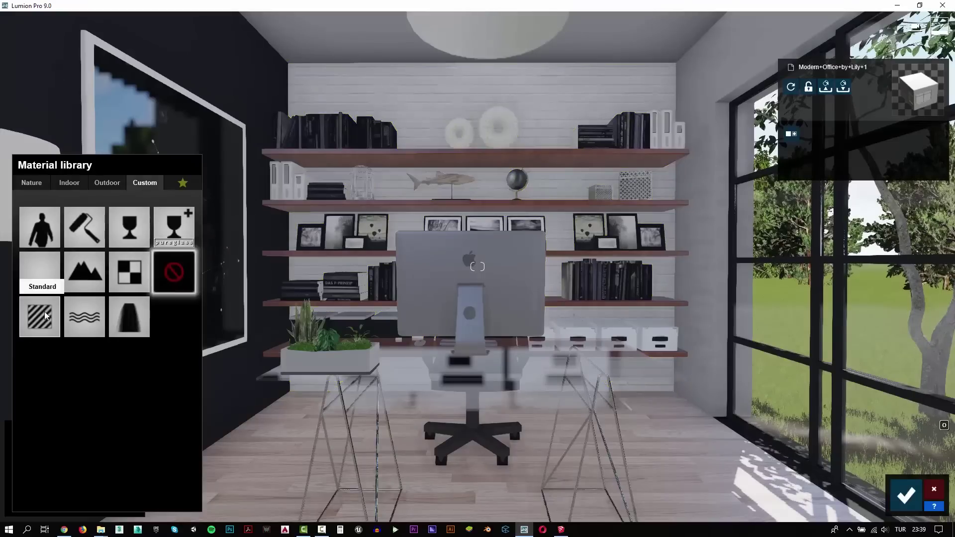
left_click(39, 316)
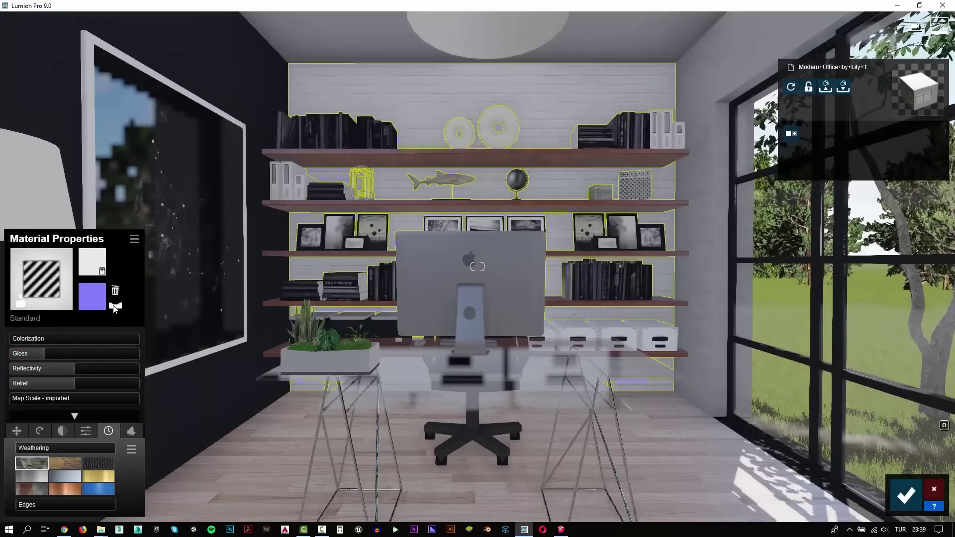
left_click(109, 387)
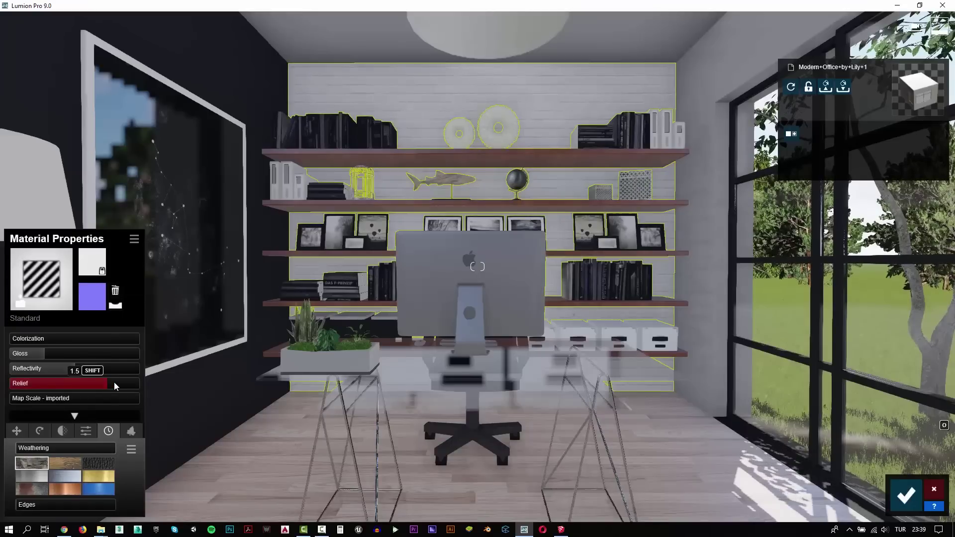
left_click(905, 494)
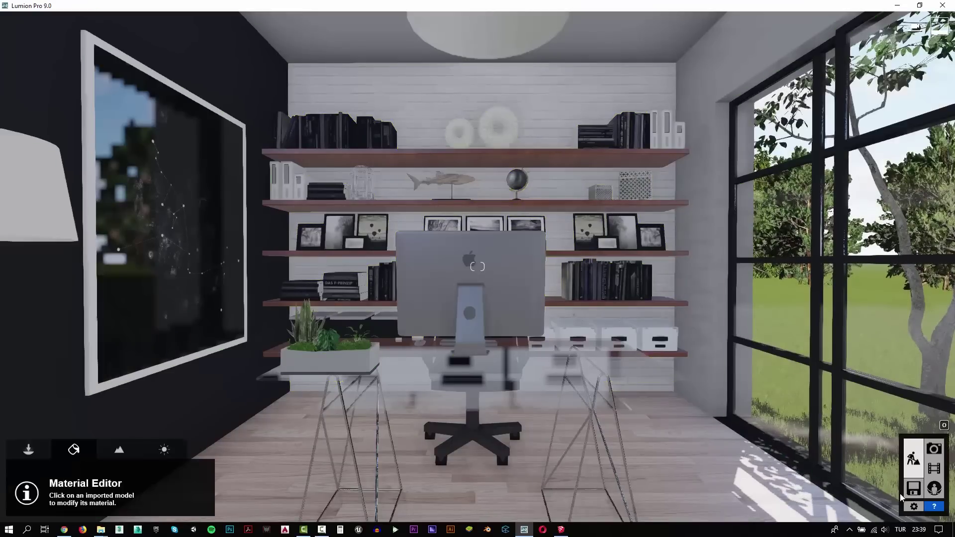
Step: Place the OfficeChair 022 model from the indoor library's Seating category on the wood floor beside the existing desk chair
key("d")
right_click_drag(471, 389, 348, 388)
key("w")
right_click_drag(477, 267, 358, 373)
key("d")
key("a")
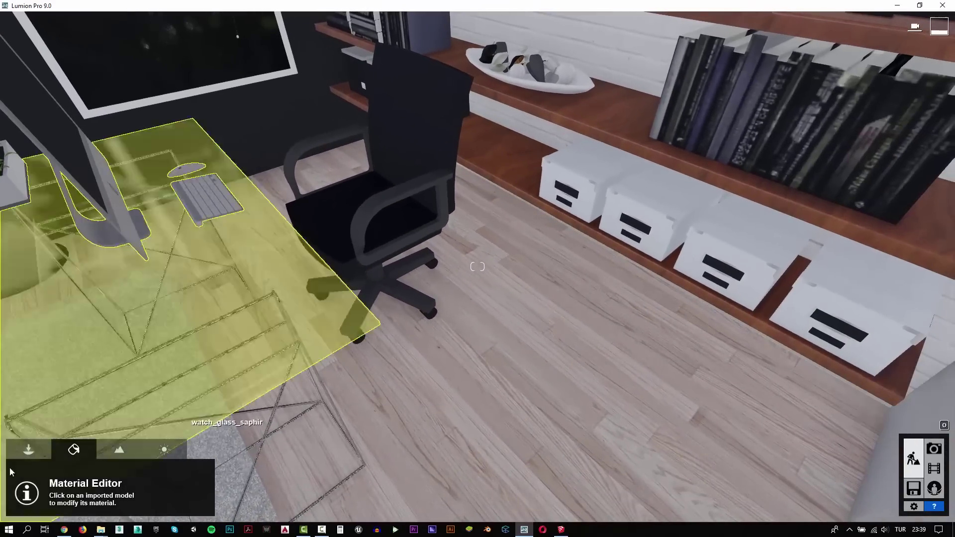
left_click(20, 456)
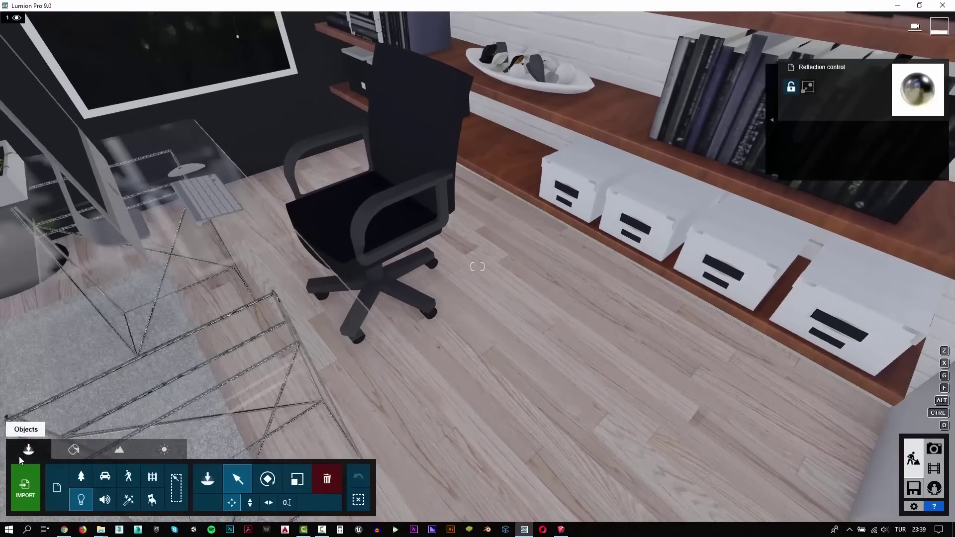
left_click(210, 485)
left_click(209, 481)
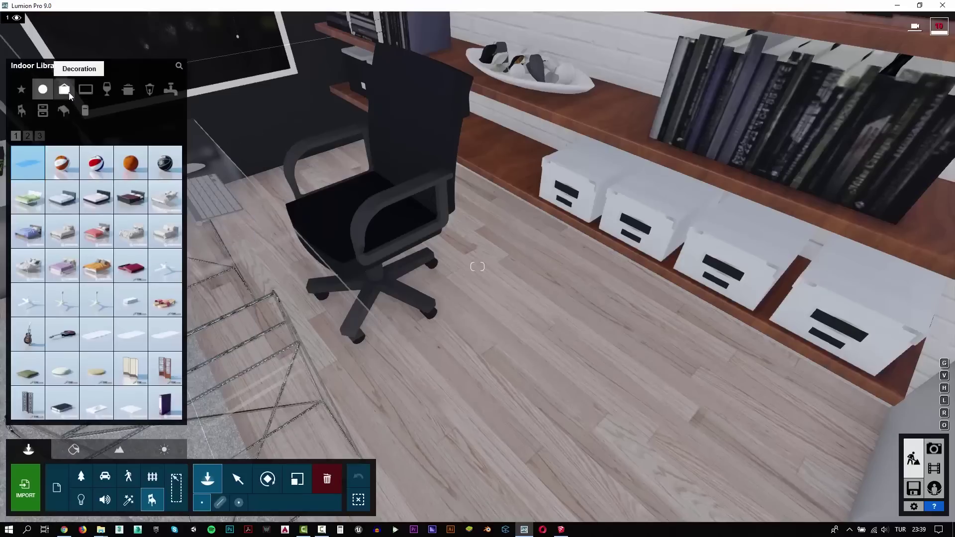
left_click(21, 111)
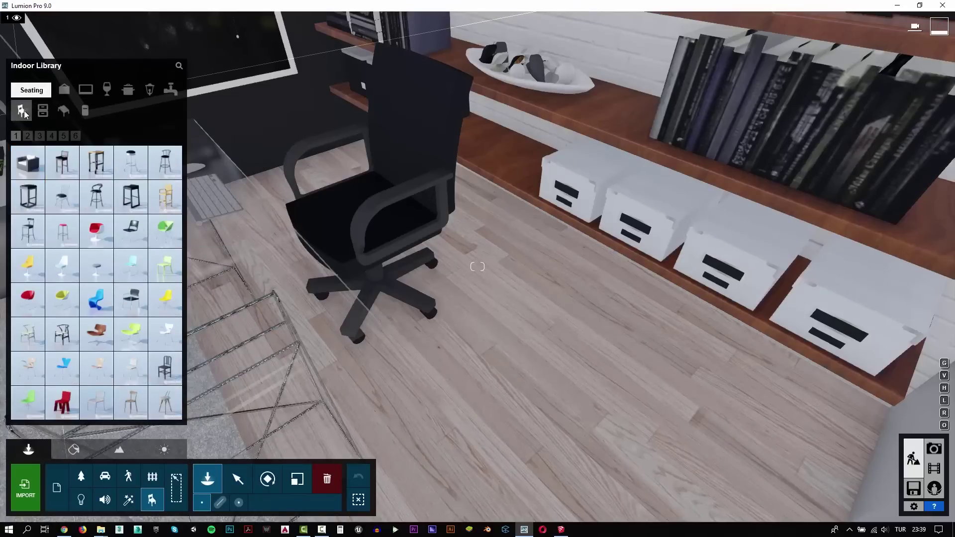
left_click(29, 136)
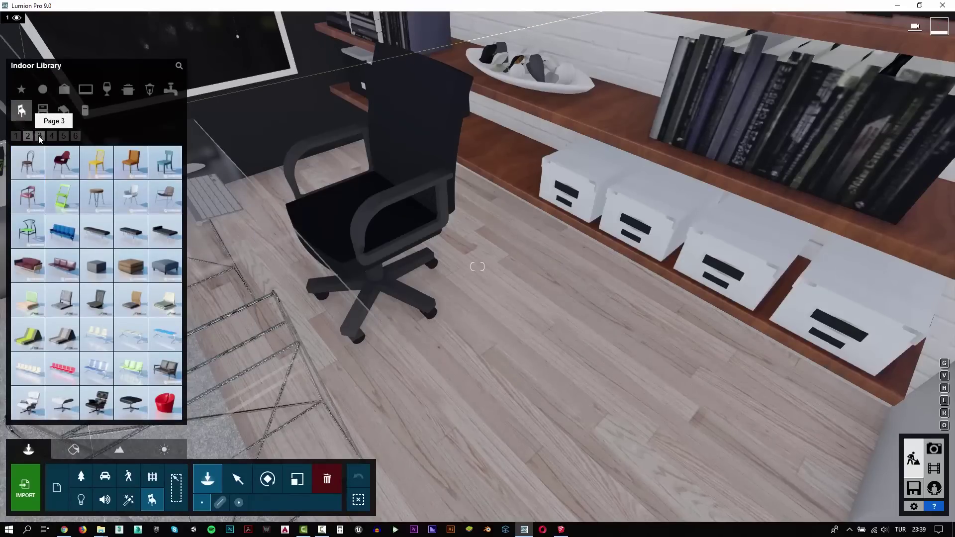
left_click(39, 136)
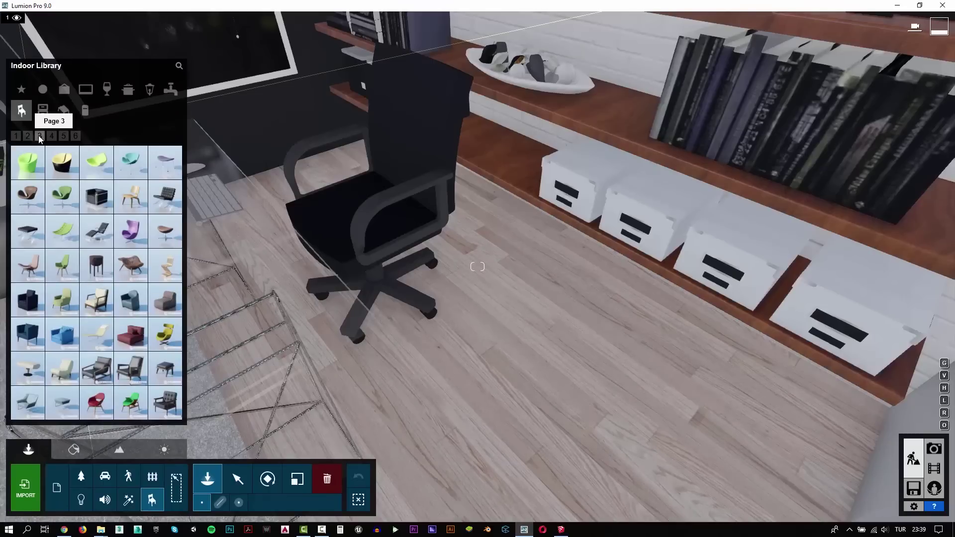
left_click(50, 136)
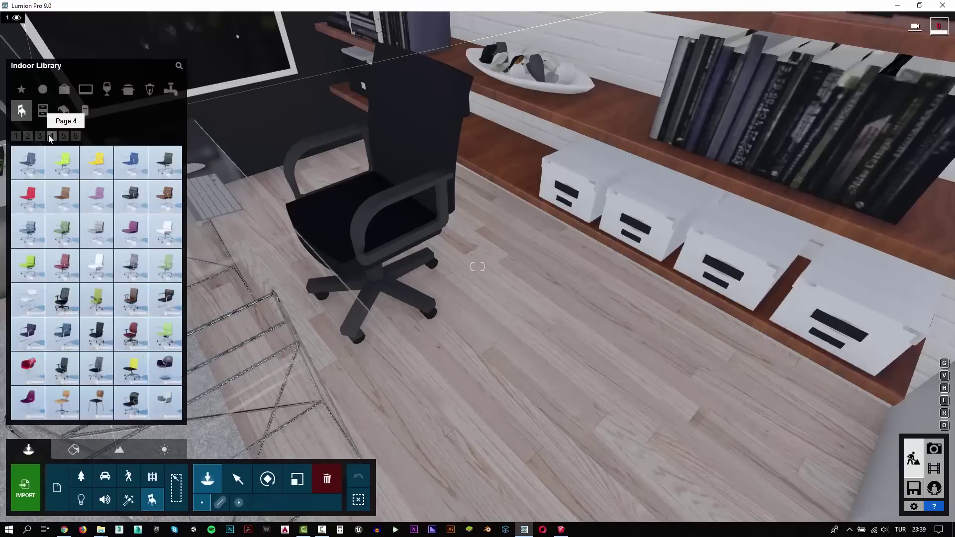
left_click(62, 300)
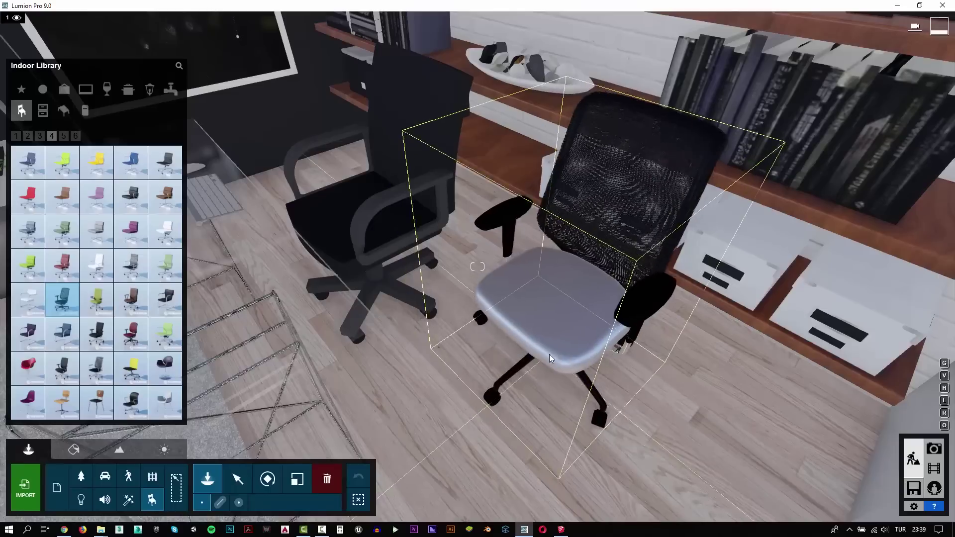
left_click(551, 358)
left_click(237, 479)
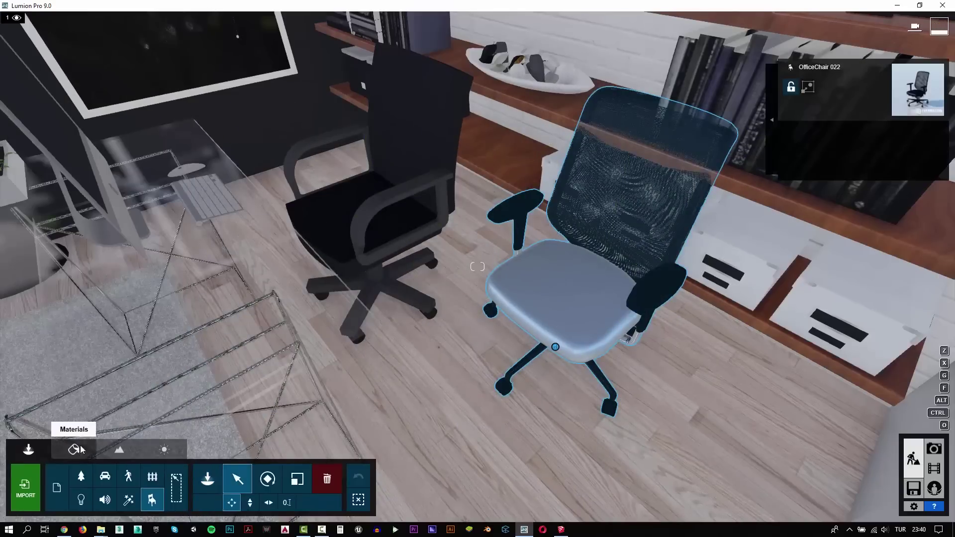
Step: Assign the Invisible material to the old desk chair's armrests, base, seat and backrest, and save the changes
left_click(80, 450)
left_click(384, 224)
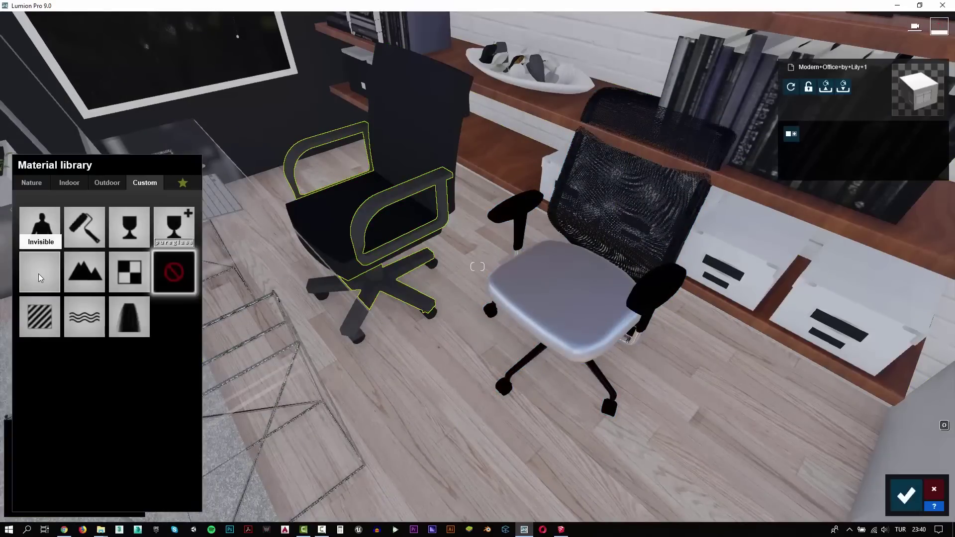
left_click(39, 274)
left_click(397, 152)
left_click(40, 274)
left_click(366, 293)
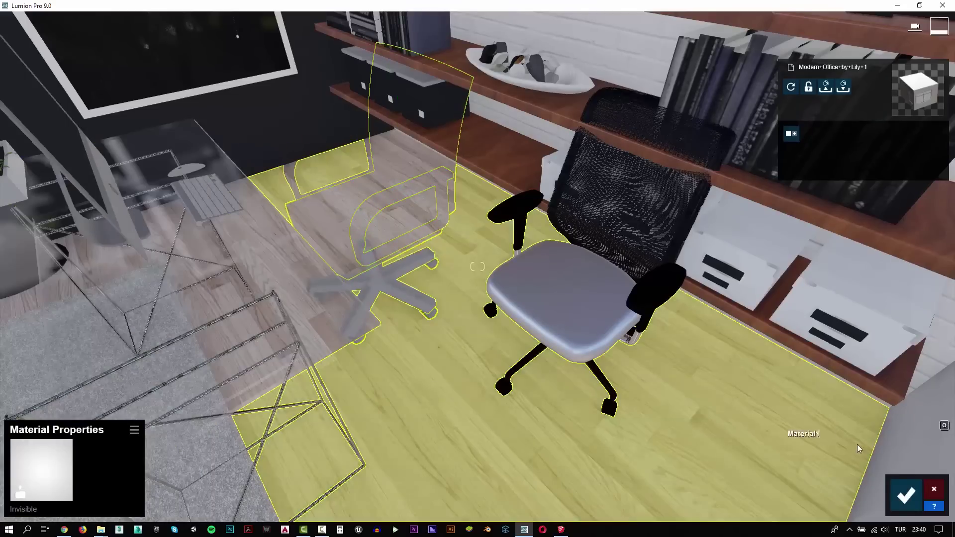
left_click(906, 495)
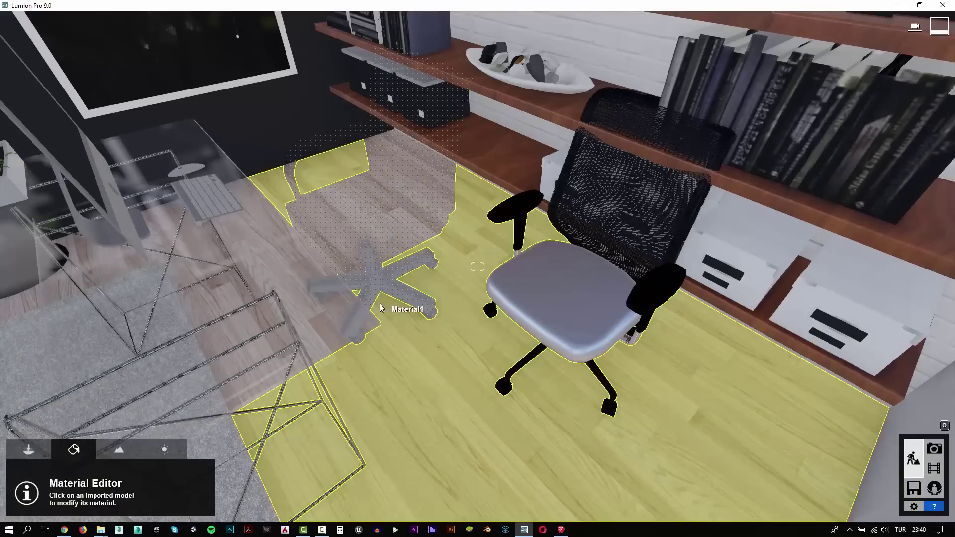
Step: Check the material assigned to the old desk chair's star-shaped base and return to object editing
right_click_drag(380, 303, 315, 289)
key("w")
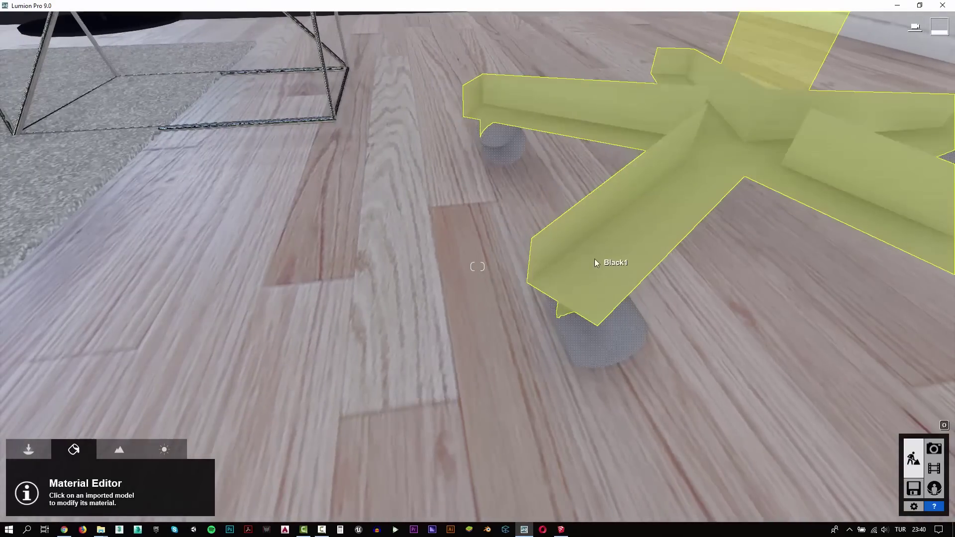
left_click(595, 259)
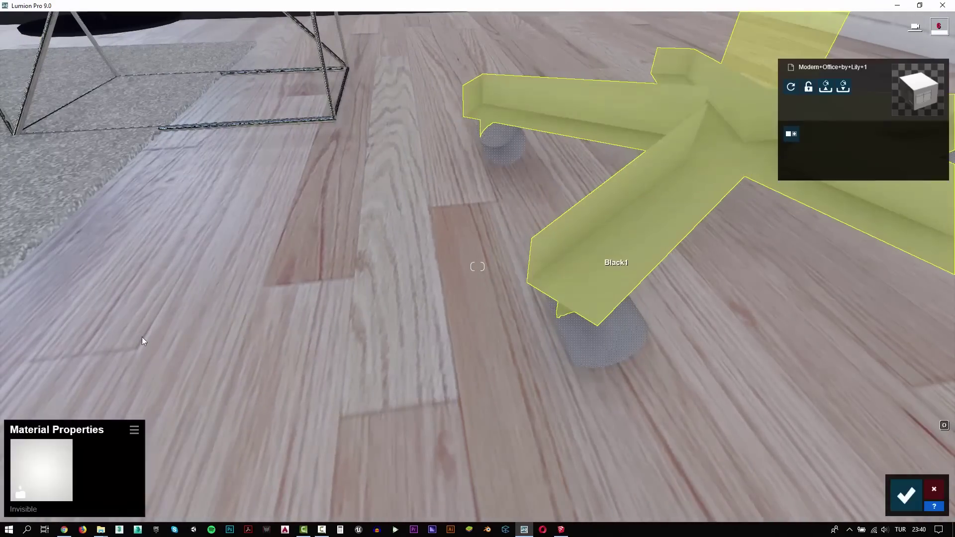
key("s")
right_click_drag(559, 279, 525, 224)
key("s")
key("w")
key("w")
key("s")
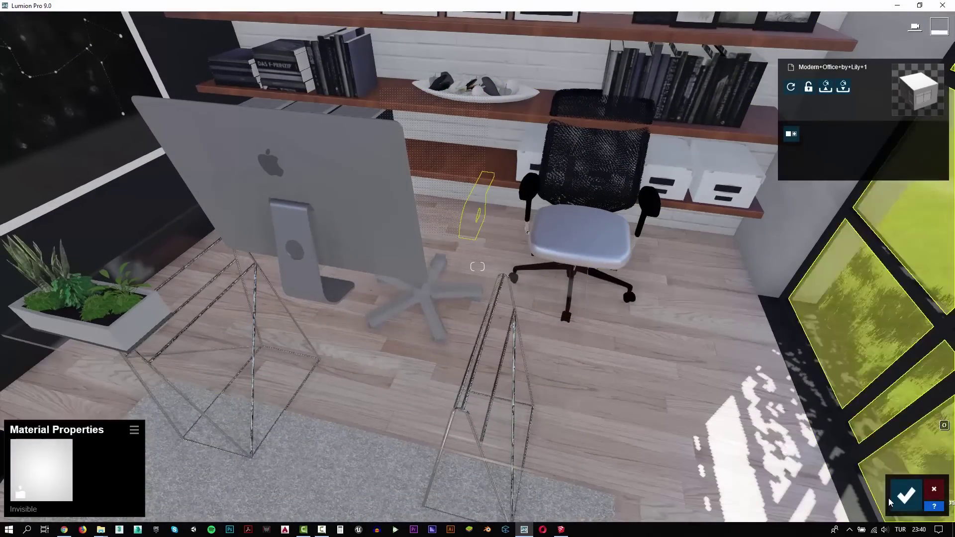
left_click(895, 492)
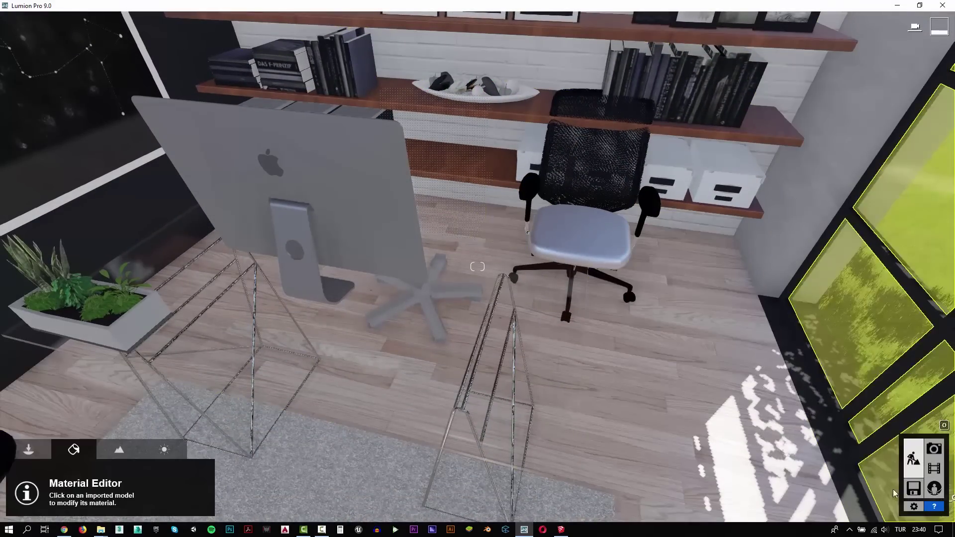
left_click(28, 449)
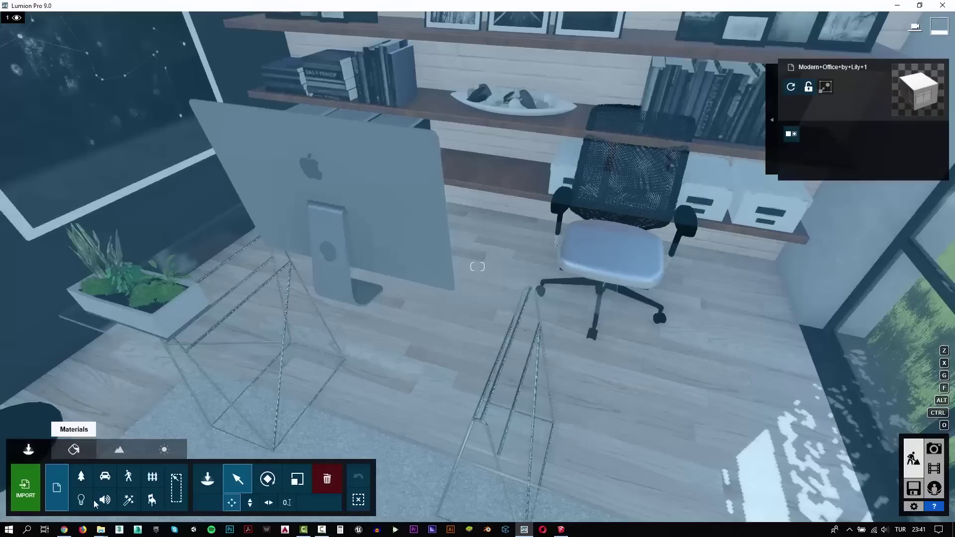